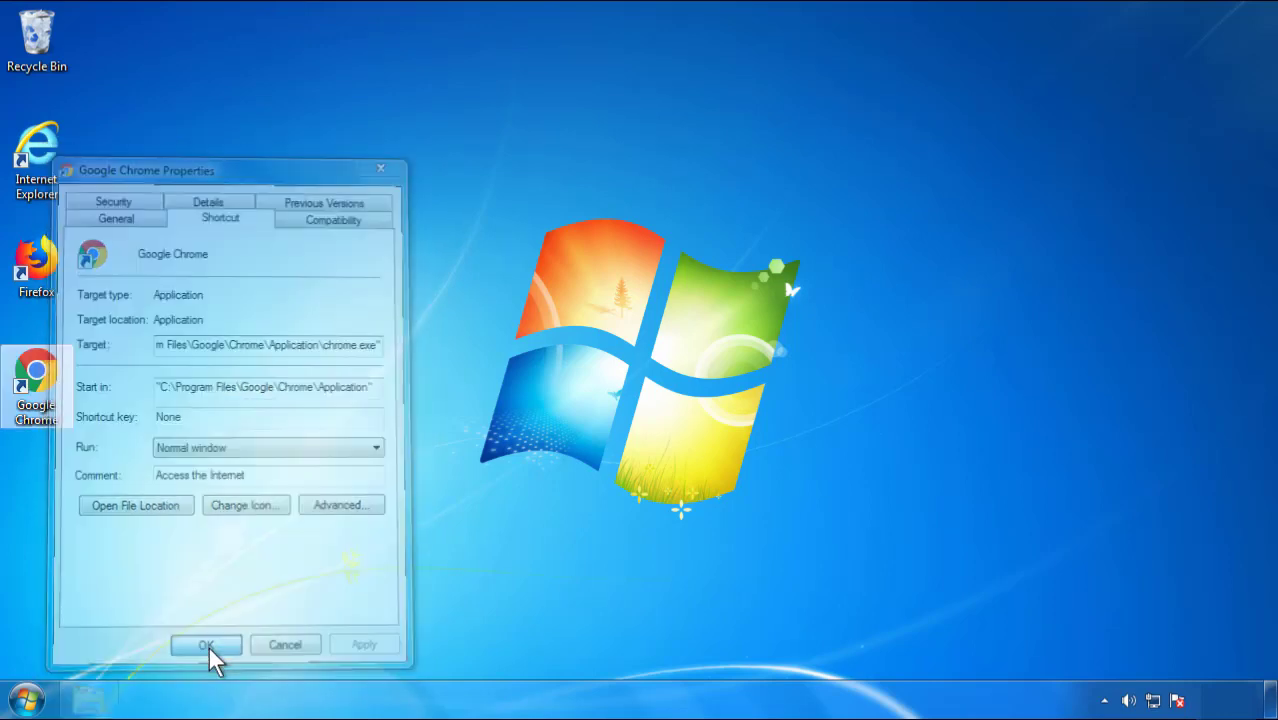
Save the Google Chrome shortcut with its target ending at chrome.exe.
{"action": "left_click", "coordinate": [27, 700]}
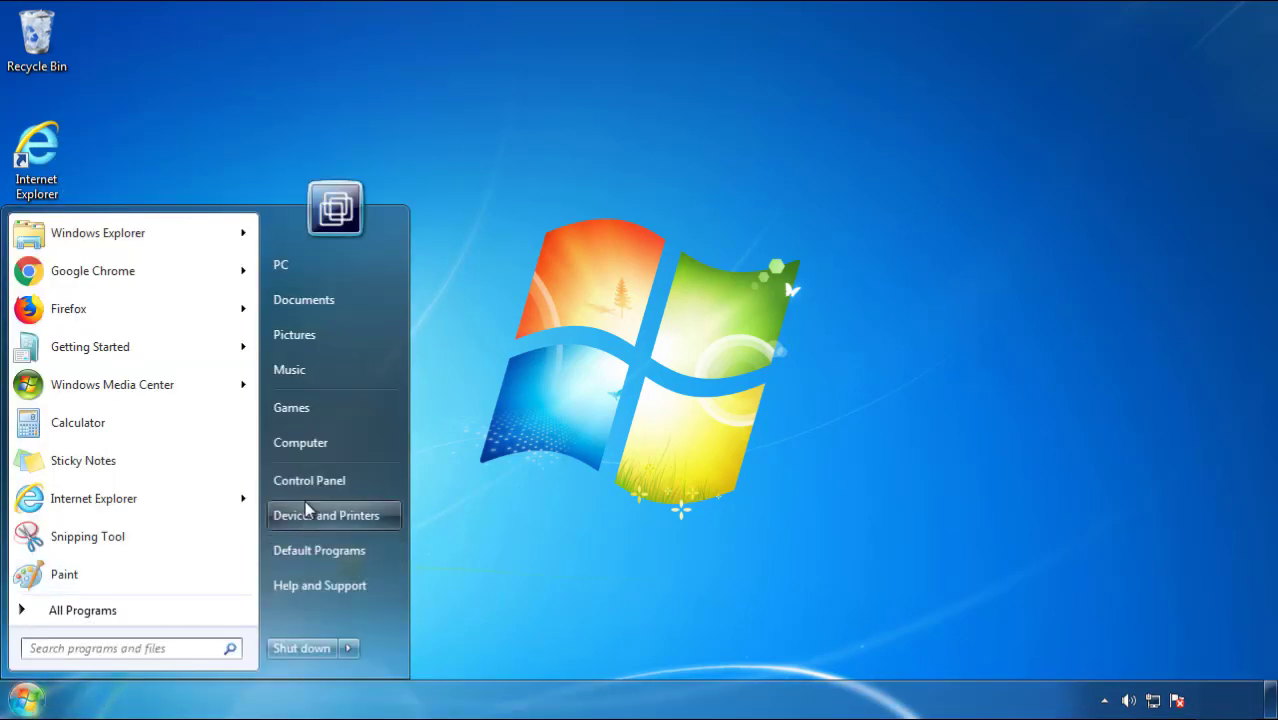
Open the installed programs list in Control Panel, sorted newest first by install date.
{"action": "left_click", "coordinate": [321, 479]}
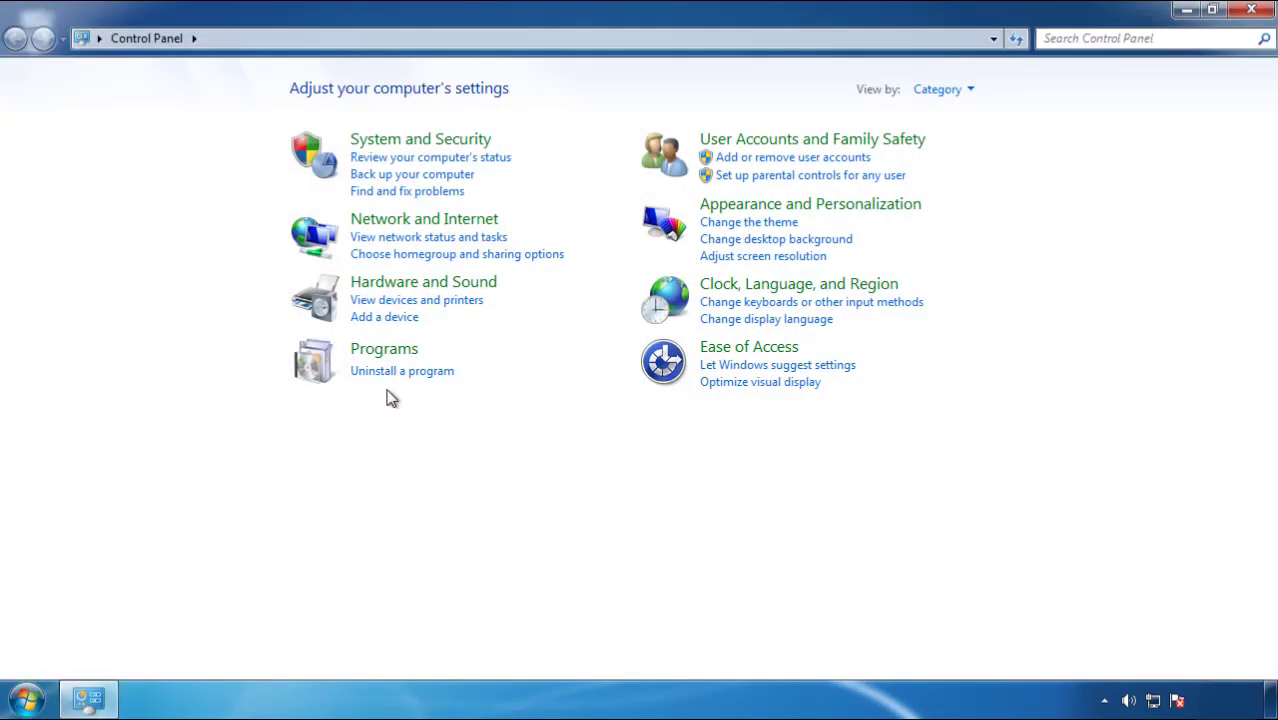
{"action": "left_click", "coordinate": [398, 372]}
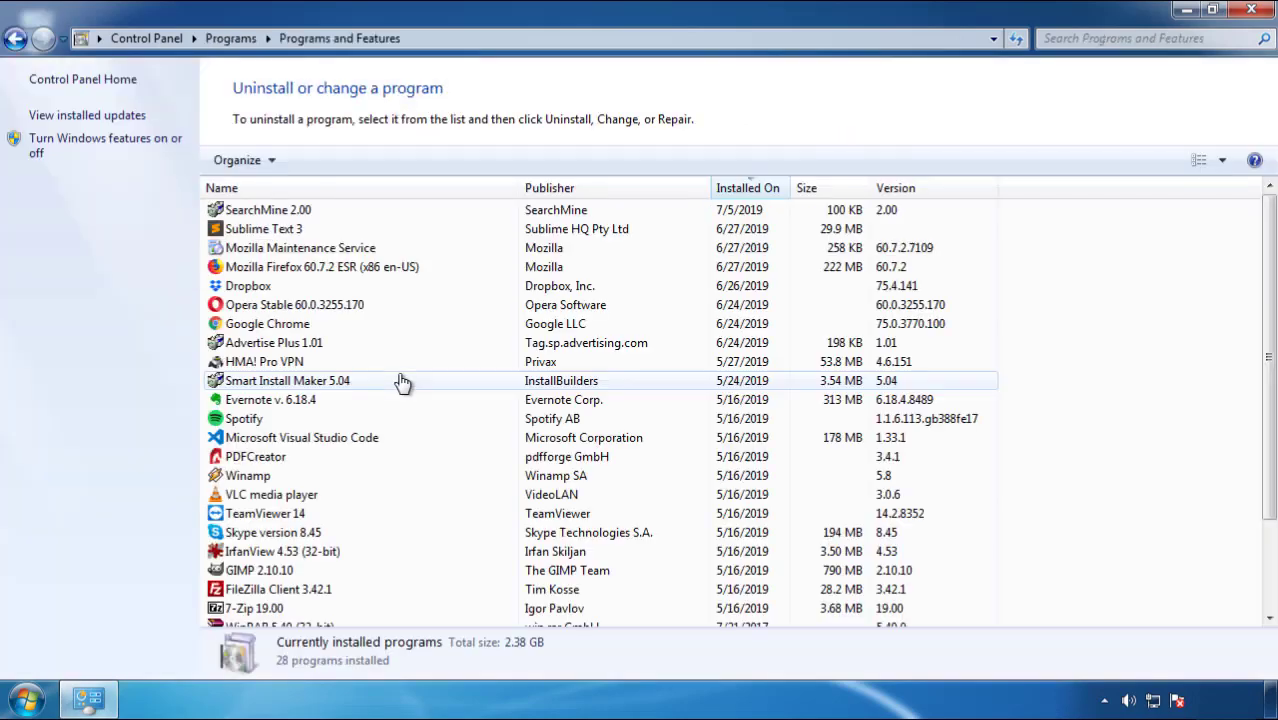
{"action": "left_click", "coordinate": [749, 190]}
{"action": "left_click", "coordinate": [745, 190]}
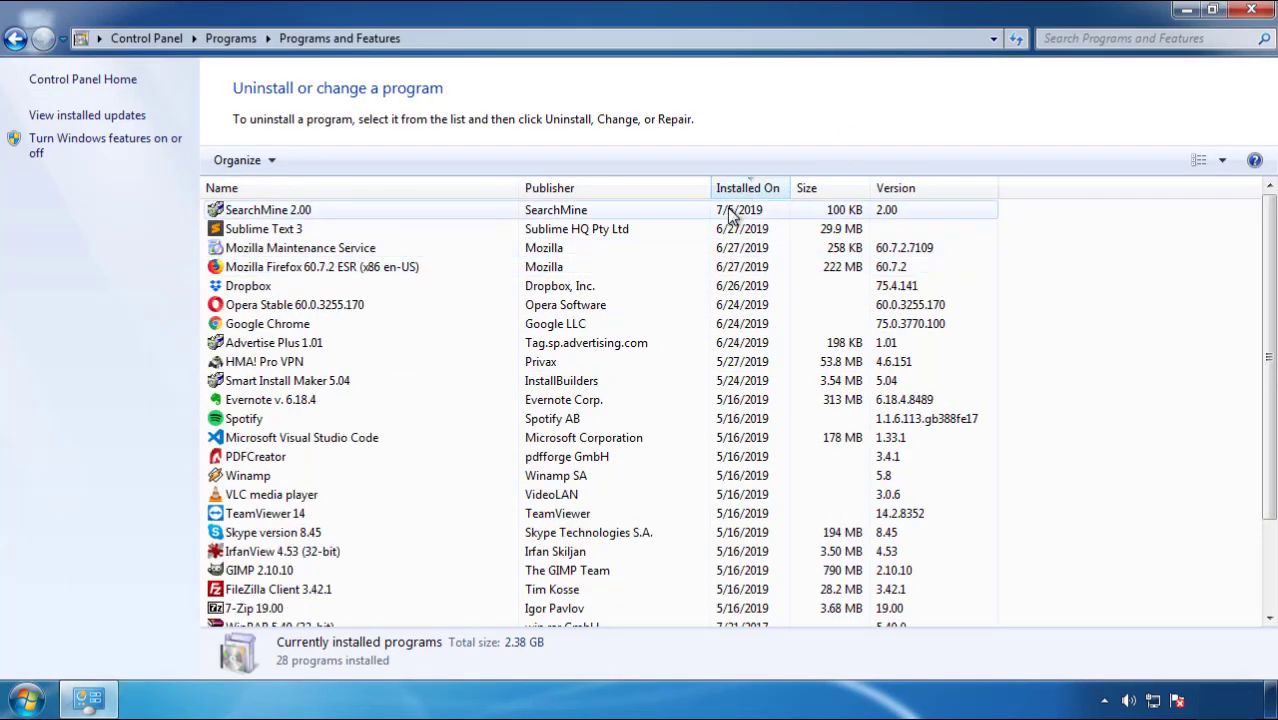
Uninstall SearchMine 2.00 through its wizard and close Programs and Features.
{"action": "left_click", "coordinate": [270, 212]}
{"action": "left_click", "coordinate": [318, 161]}
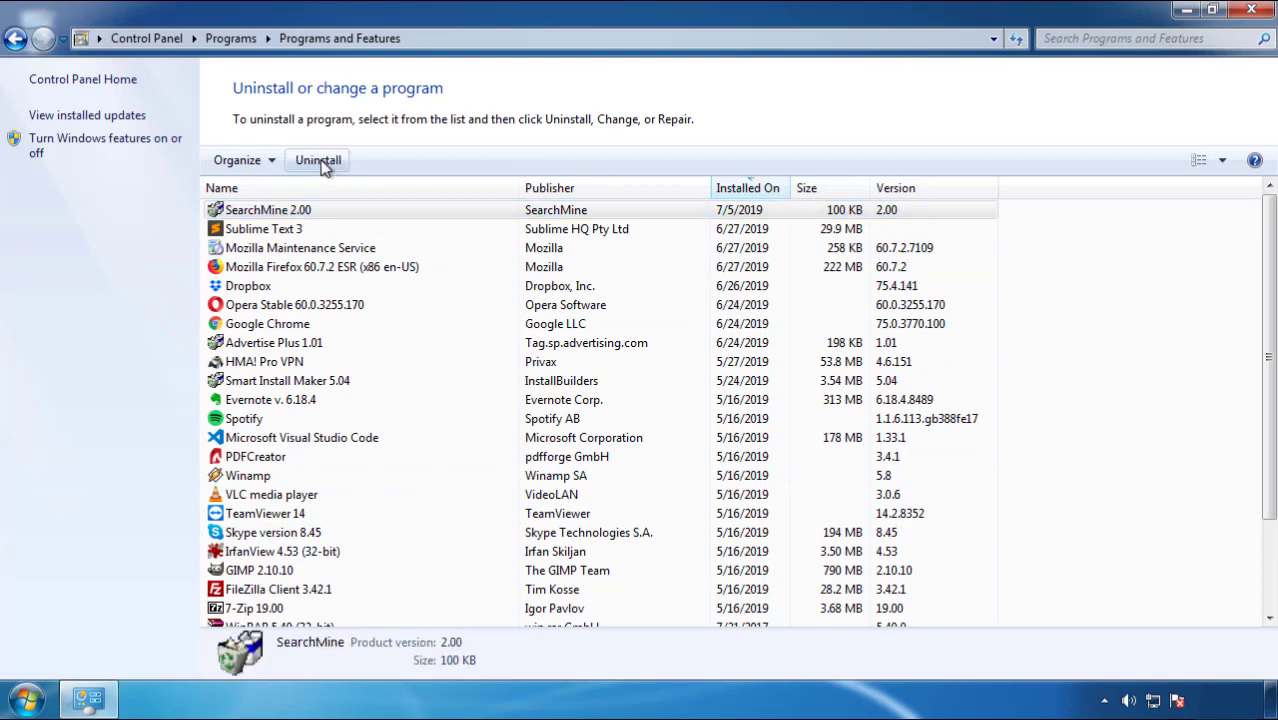
{"action": "left_click", "coordinate": [743, 530]}
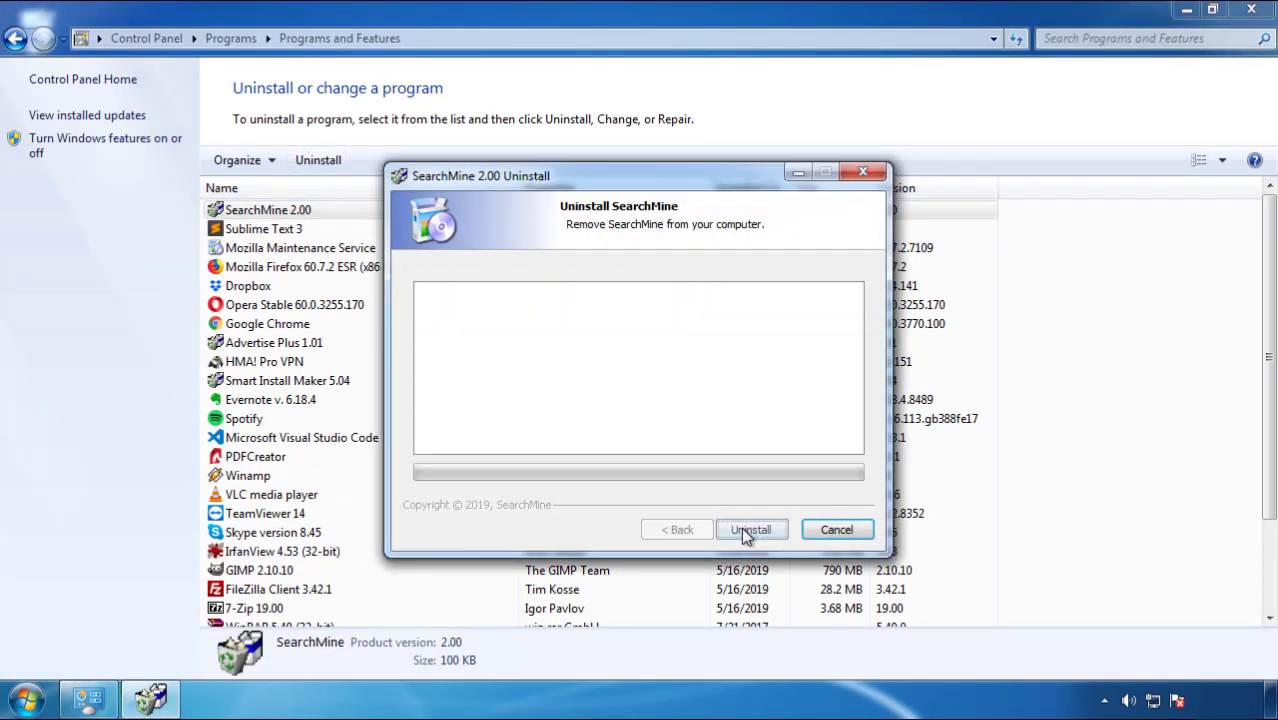
{"action": "left_click", "coordinate": [745, 529]}
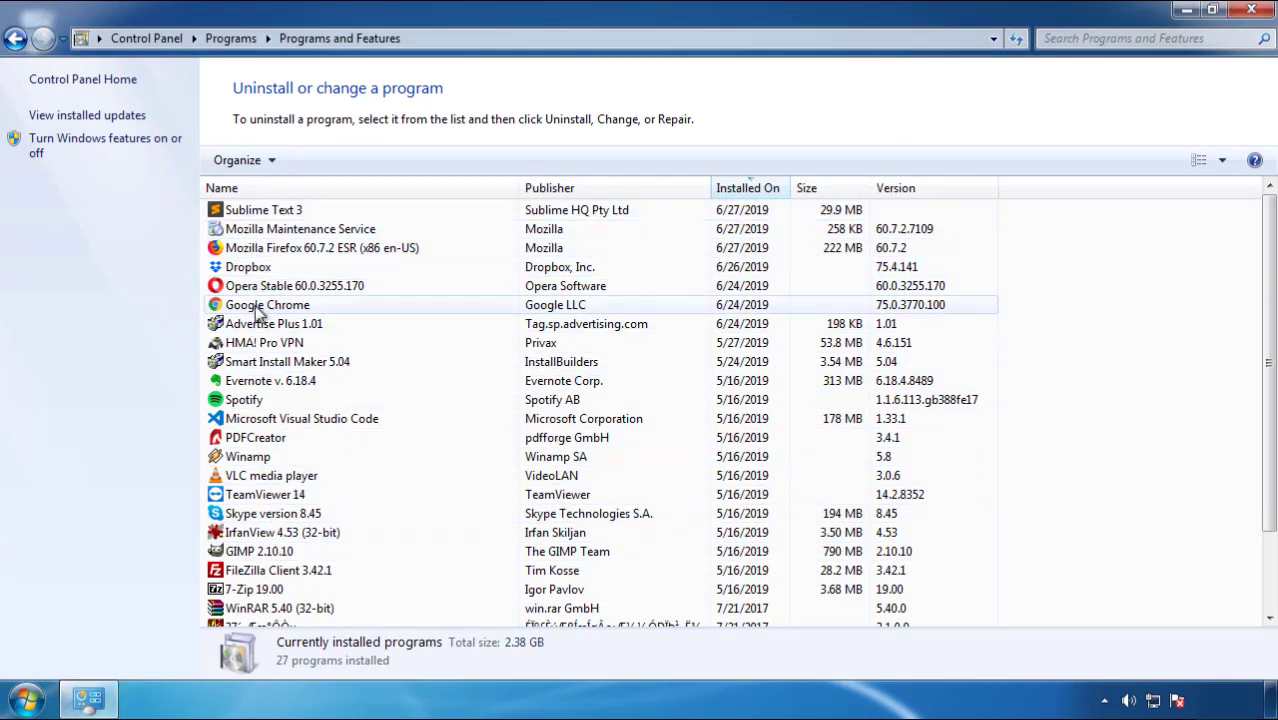
{"action": "left_click", "coordinate": [1252, 12]}
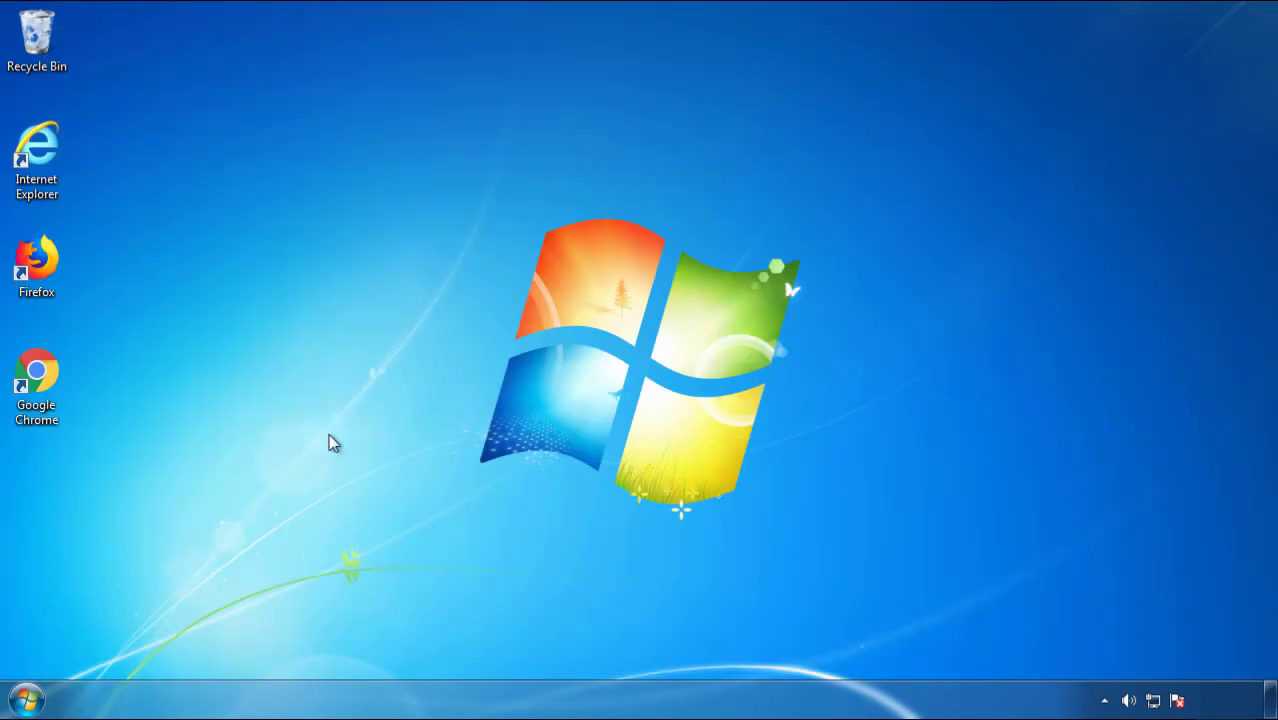
Restart Windows and boot into Safe Mode from the Advanced Boot Options.
{"action": "left_click", "coordinate": [24, 700]}
{"action": "mouse_move", "coordinate": [346, 650]}
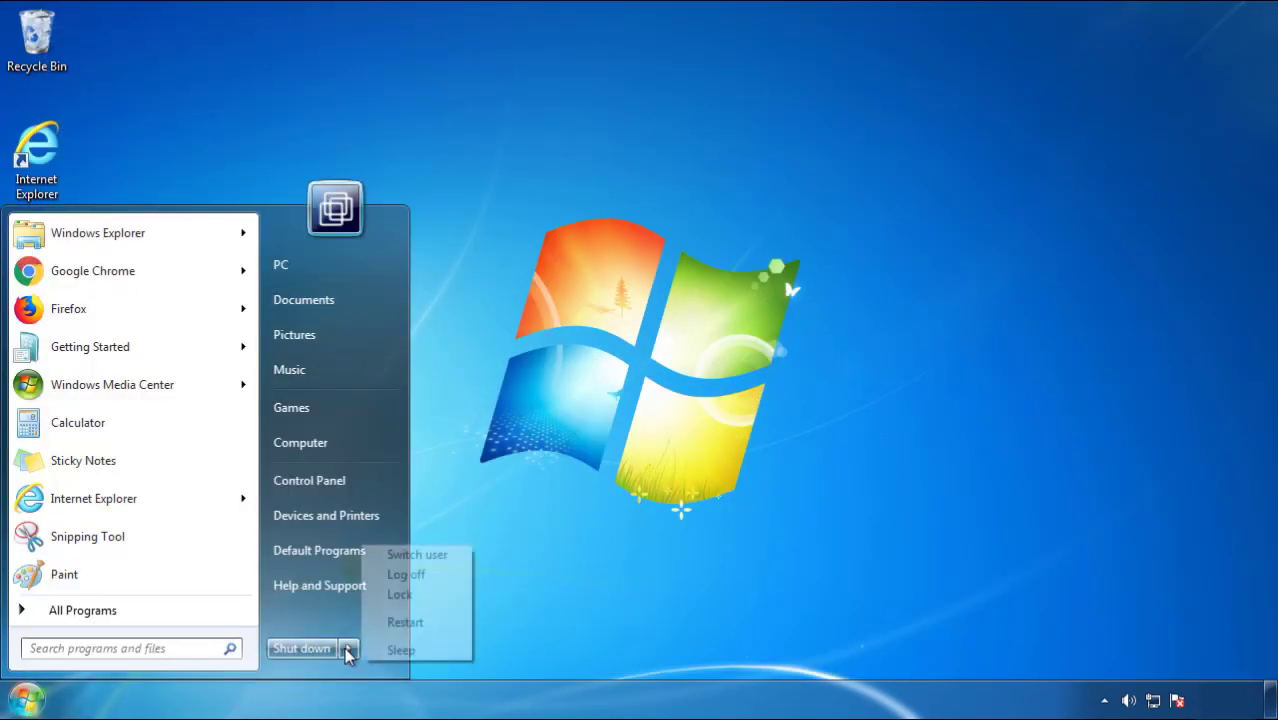
{"action": "left_click", "coordinate": [667, 547]}
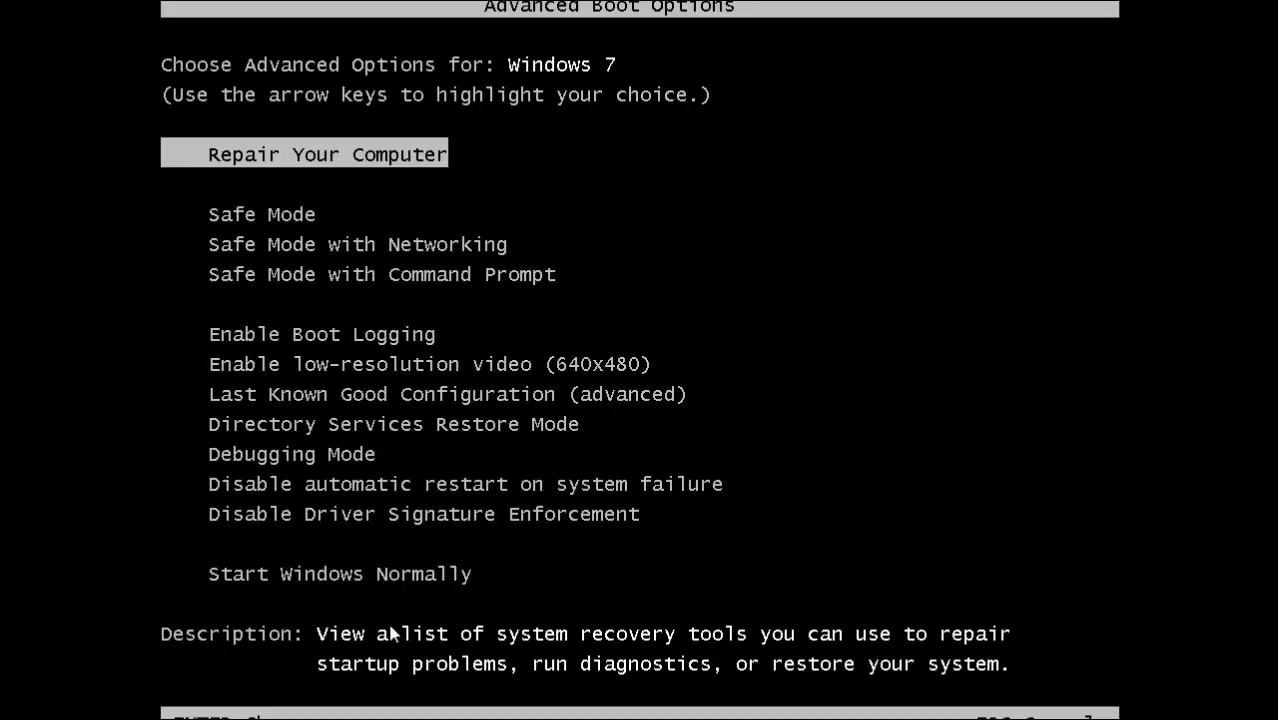
{"action": "key", "text": "Down"}
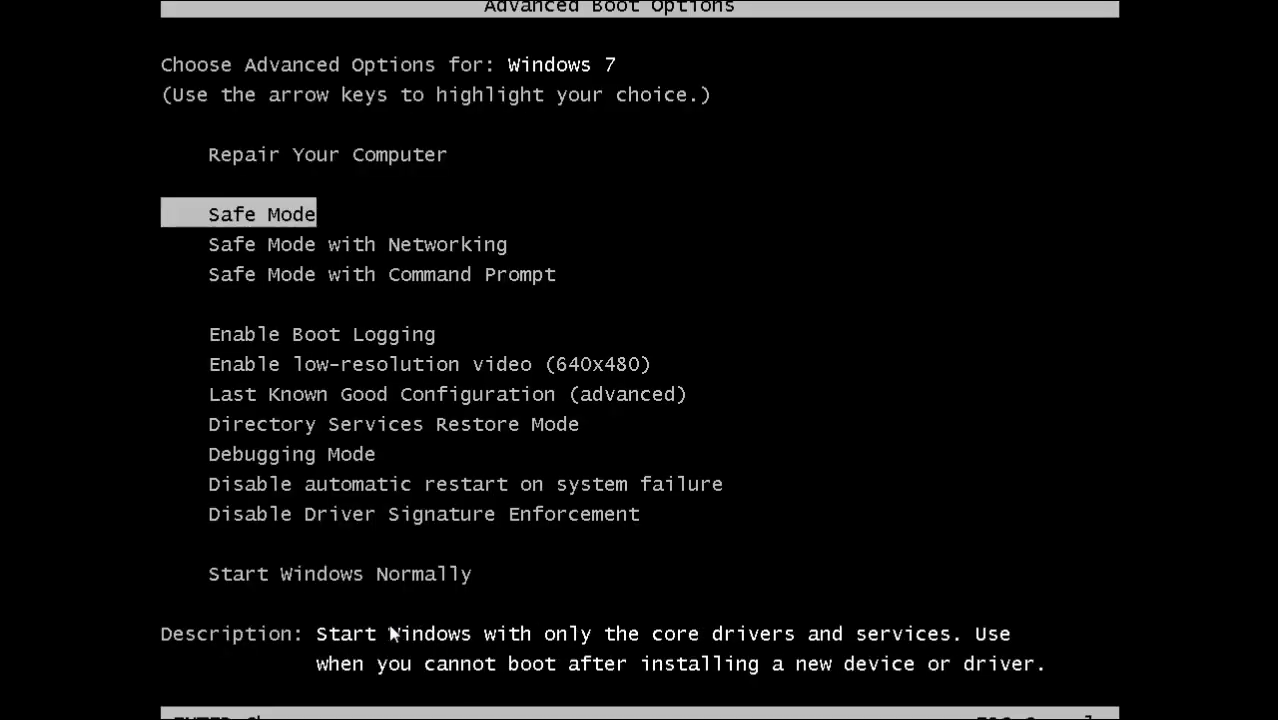
{"action": "key", "text": "Return"}
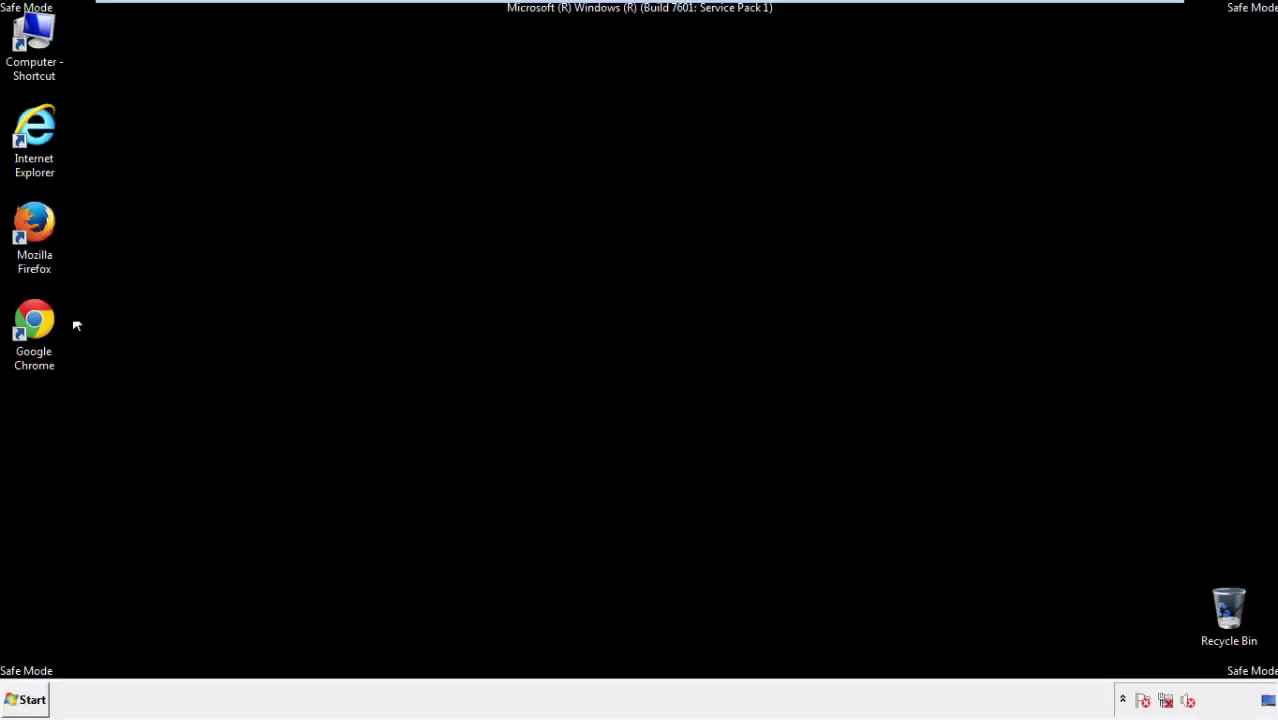
Launch Firefox, decline the default-browser prompt, and keep the menu bar visible.
{"action": "double_click", "coordinate": [45, 231]}
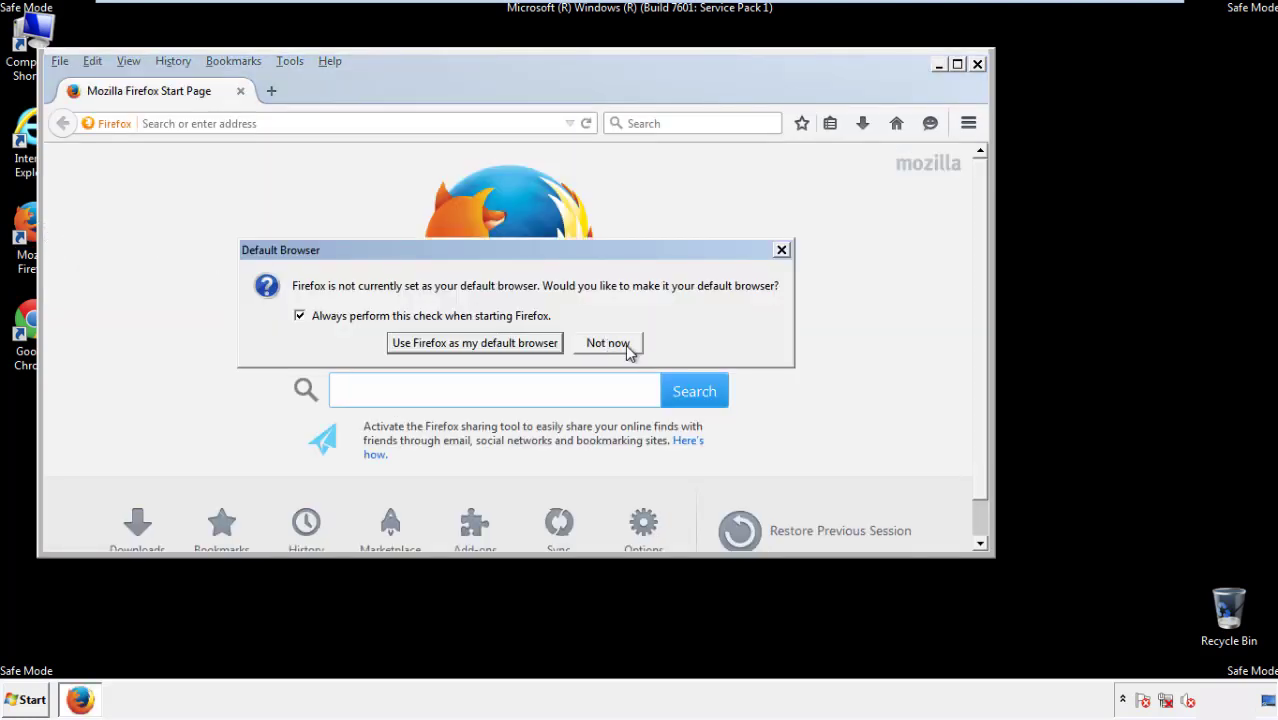
{"action": "left_click", "coordinate": [609, 343]}
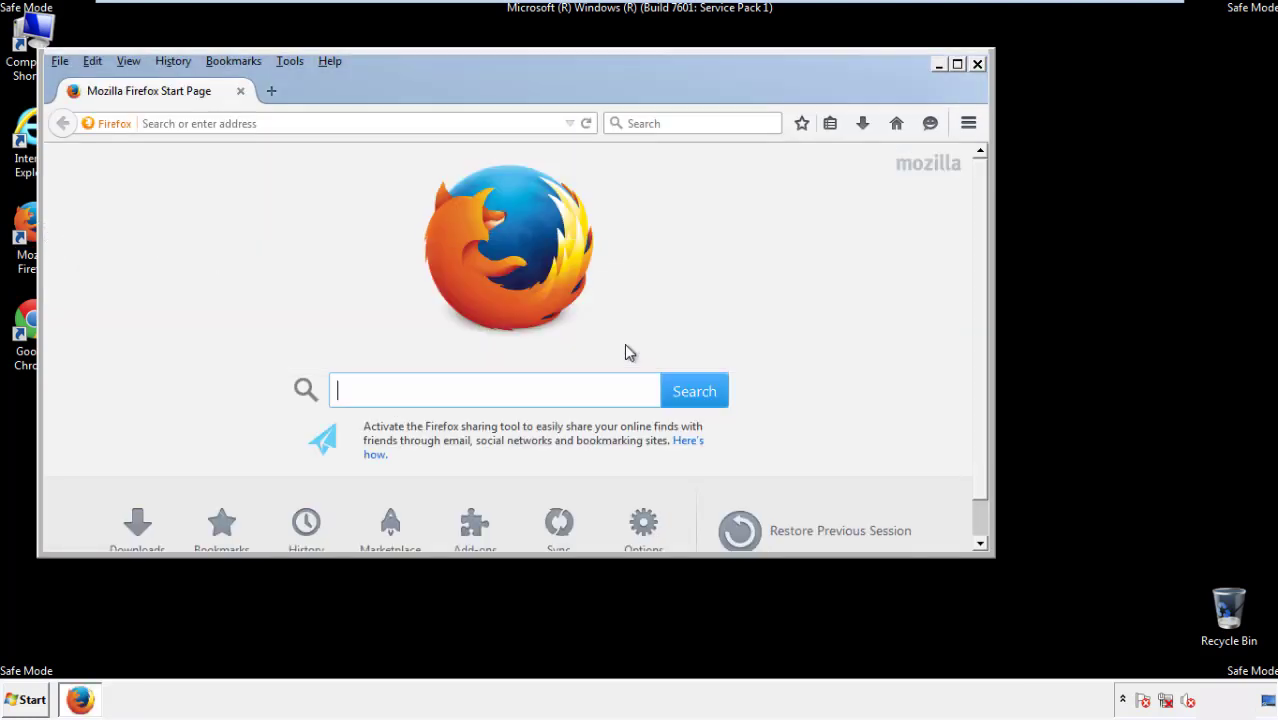
{"action": "right_click", "coordinate": [393, 89]}
{"action": "left_click", "coordinate": [410, 148]}
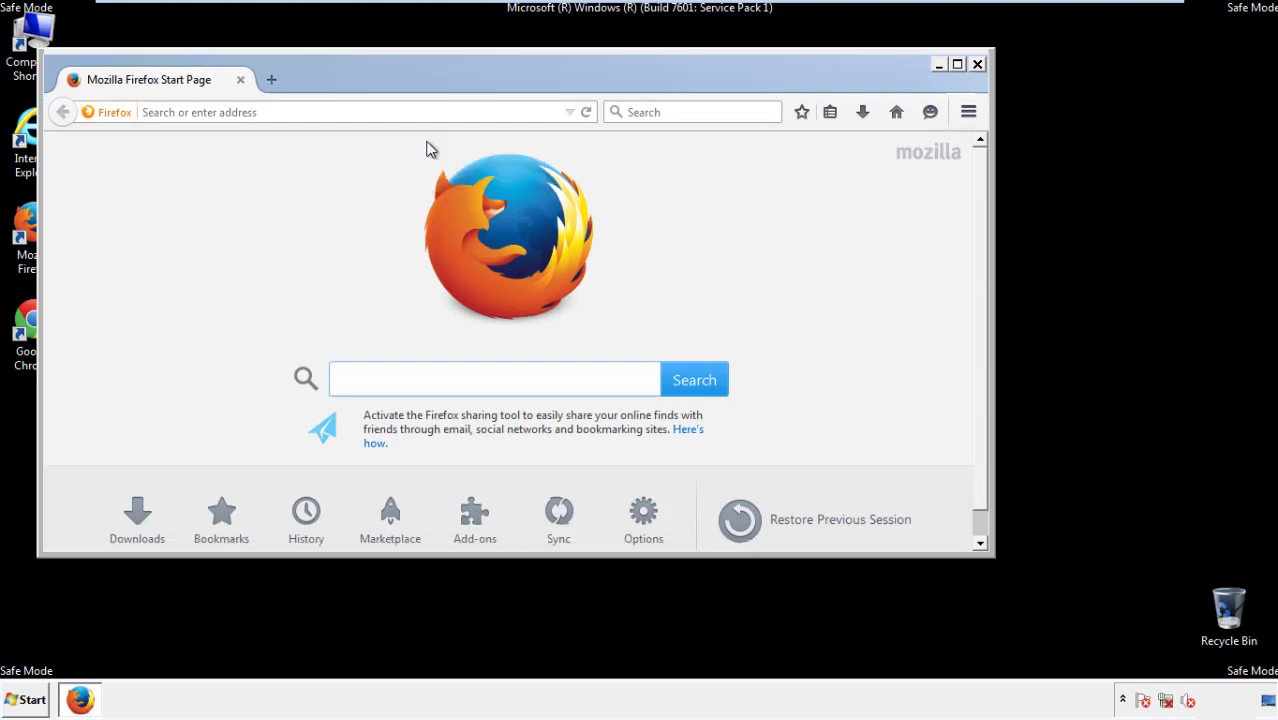
{"action": "right_click", "coordinate": [404, 83]}
{"action": "left_click", "coordinate": [417, 157]}
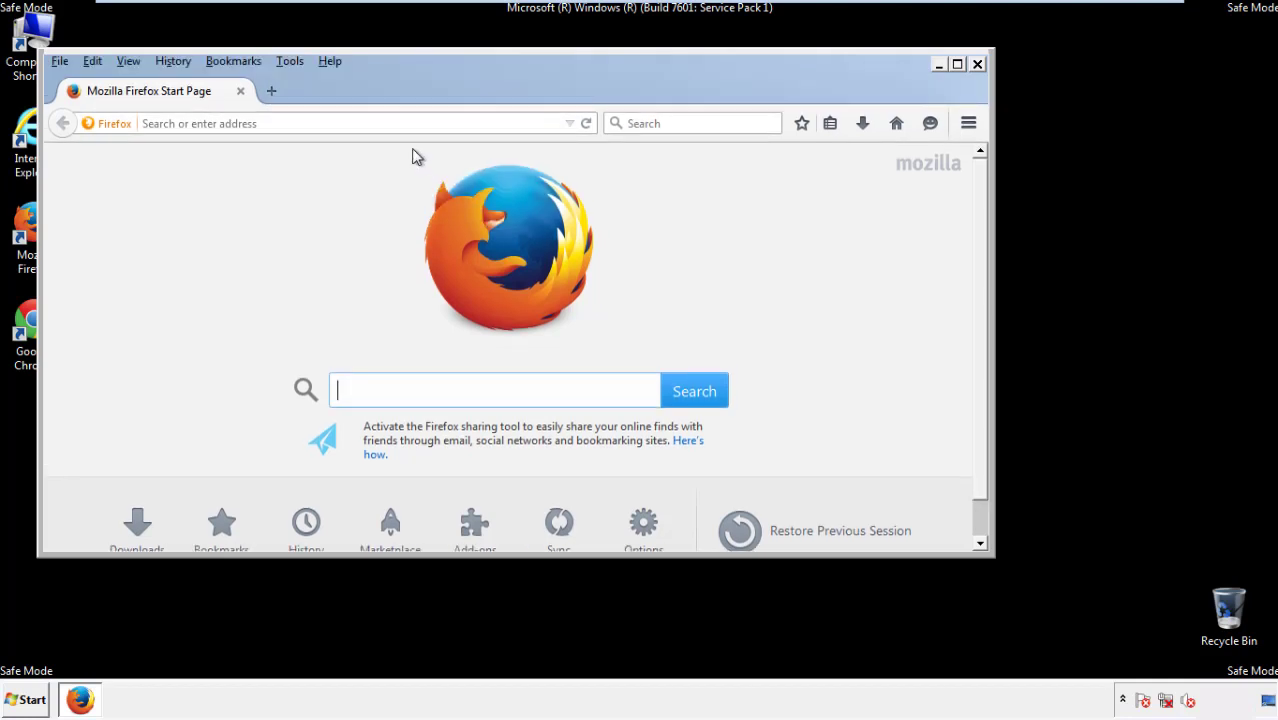
Clear Firefox history, cookies, cache, logins, offline data and site preferences for Everything.
{"action": "left_click", "coordinate": [178, 62]}
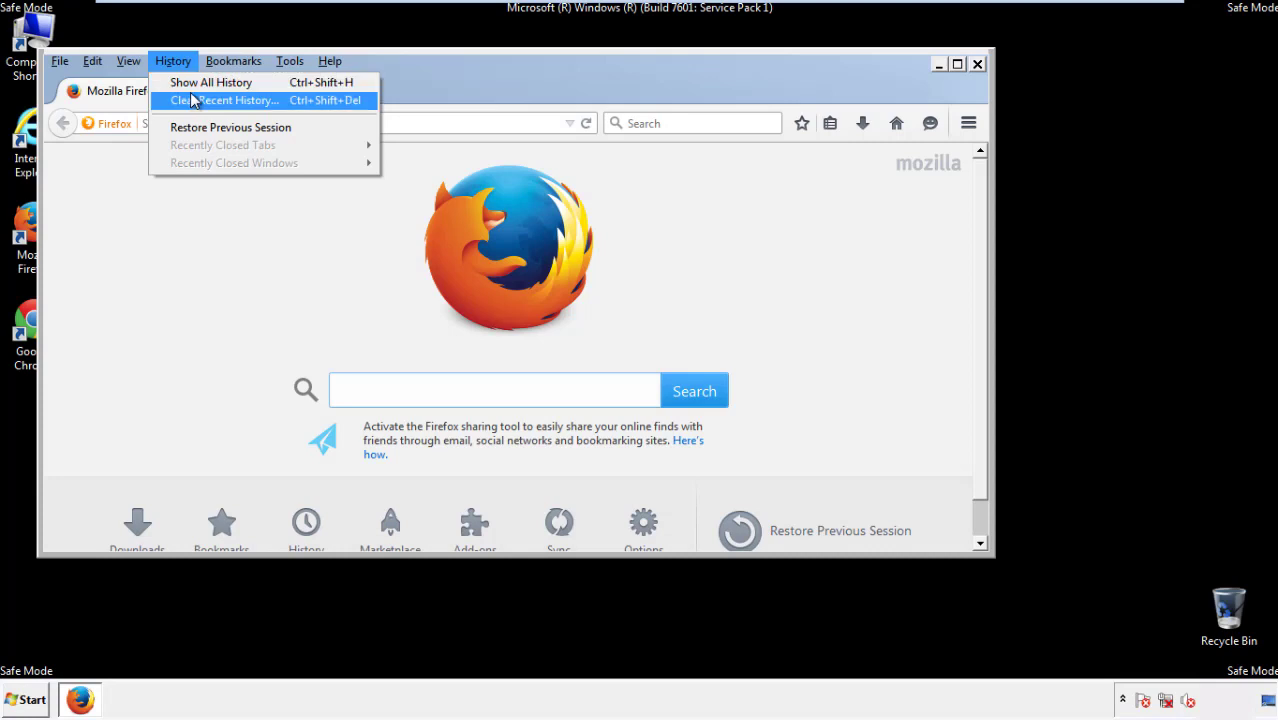
{"action": "left_click", "coordinate": [194, 100]}
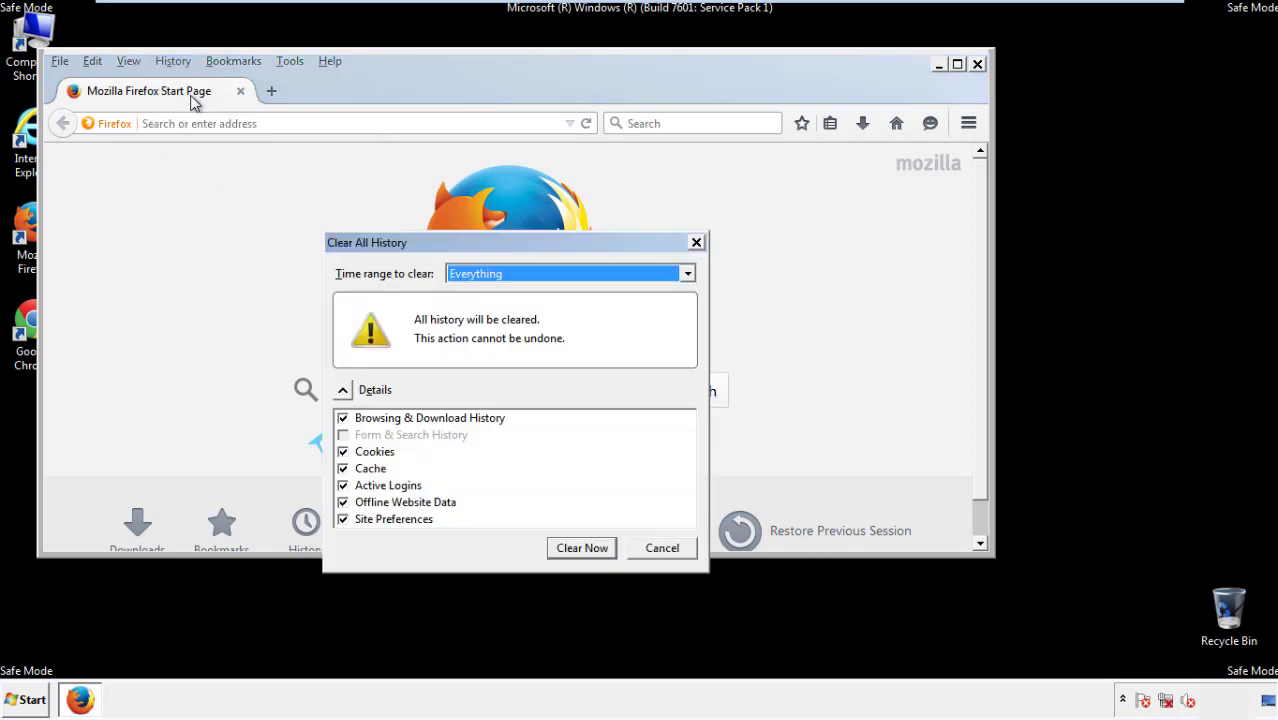
{"action": "left_click", "coordinate": [470, 275]}
{"action": "left_click", "coordinate": [480, 376]}
{"action": "left_click", "coordinate": [342, 502]}
{"action": "left_click", "coordinate": [342, 502]}
{"action": "left_click", "coordinate": [343, 520]}
{"action": "left_click", "coordinate": [343, 520]}
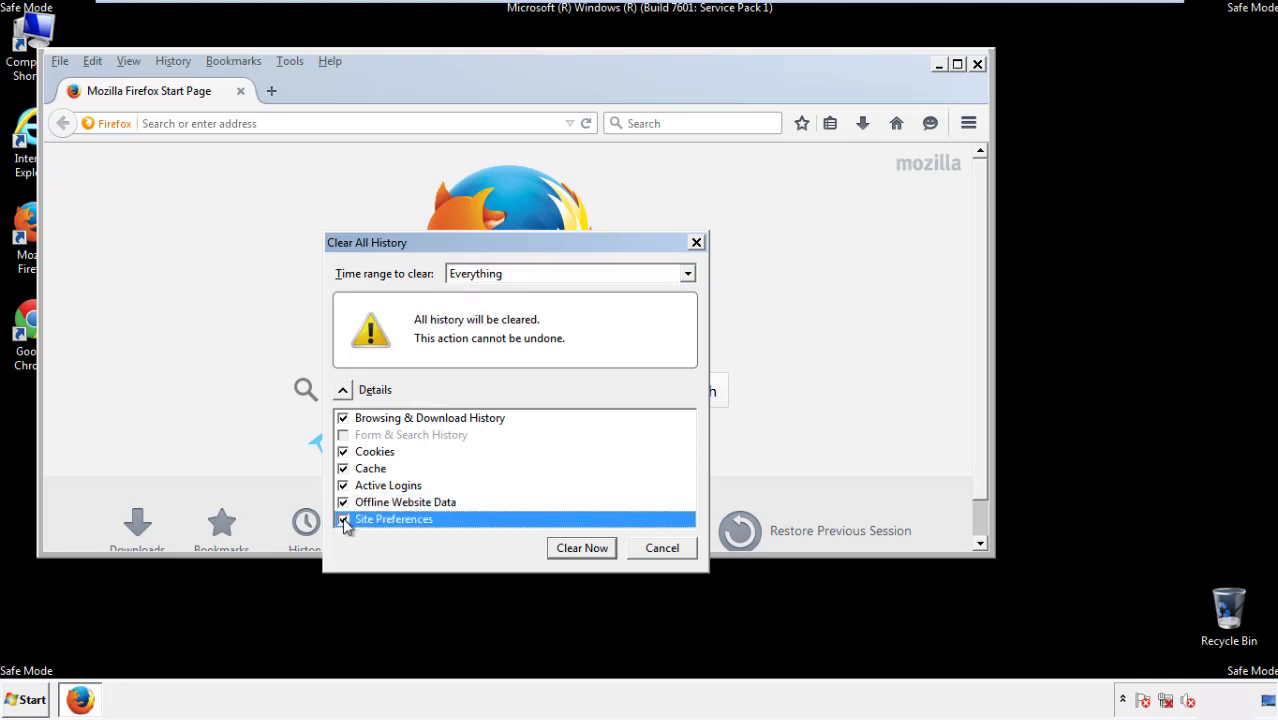
{"action": "left_click", "coordinate": [580, 548]}
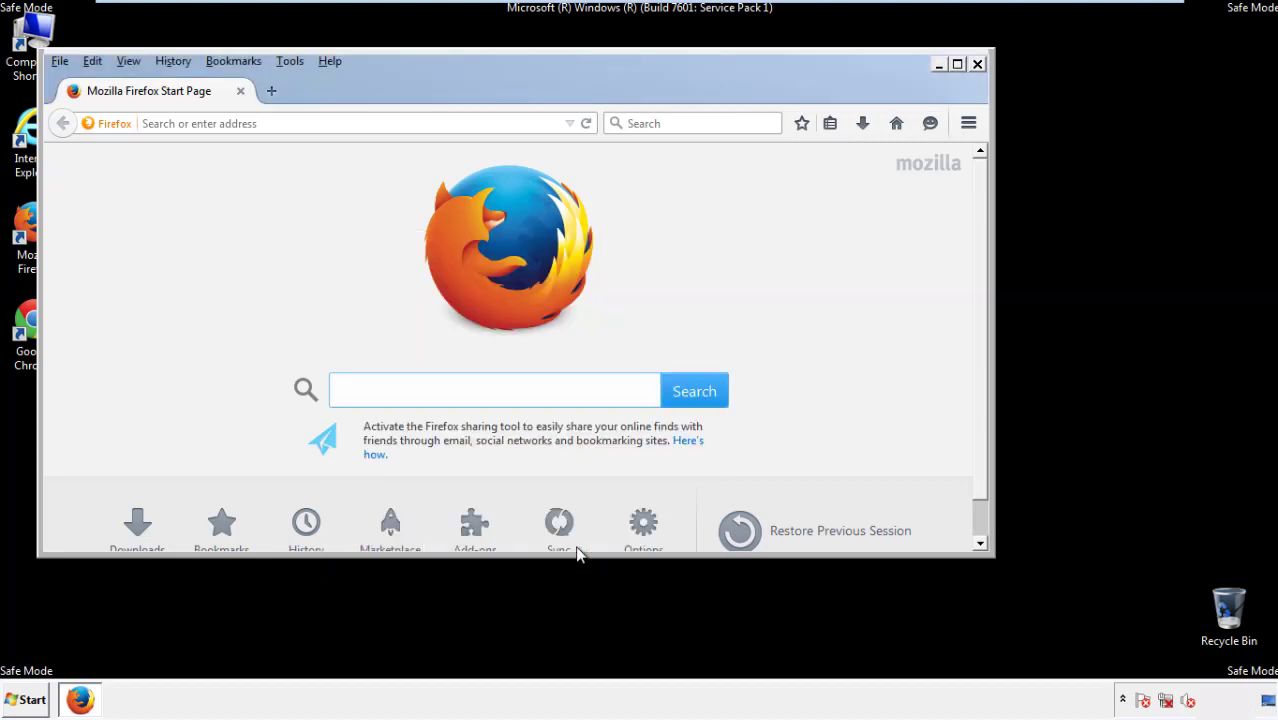
Refresh Firefox to its defaults from the Troubleshooting Information page.
{"action": "left_click", "coordinate": [329, 61]}
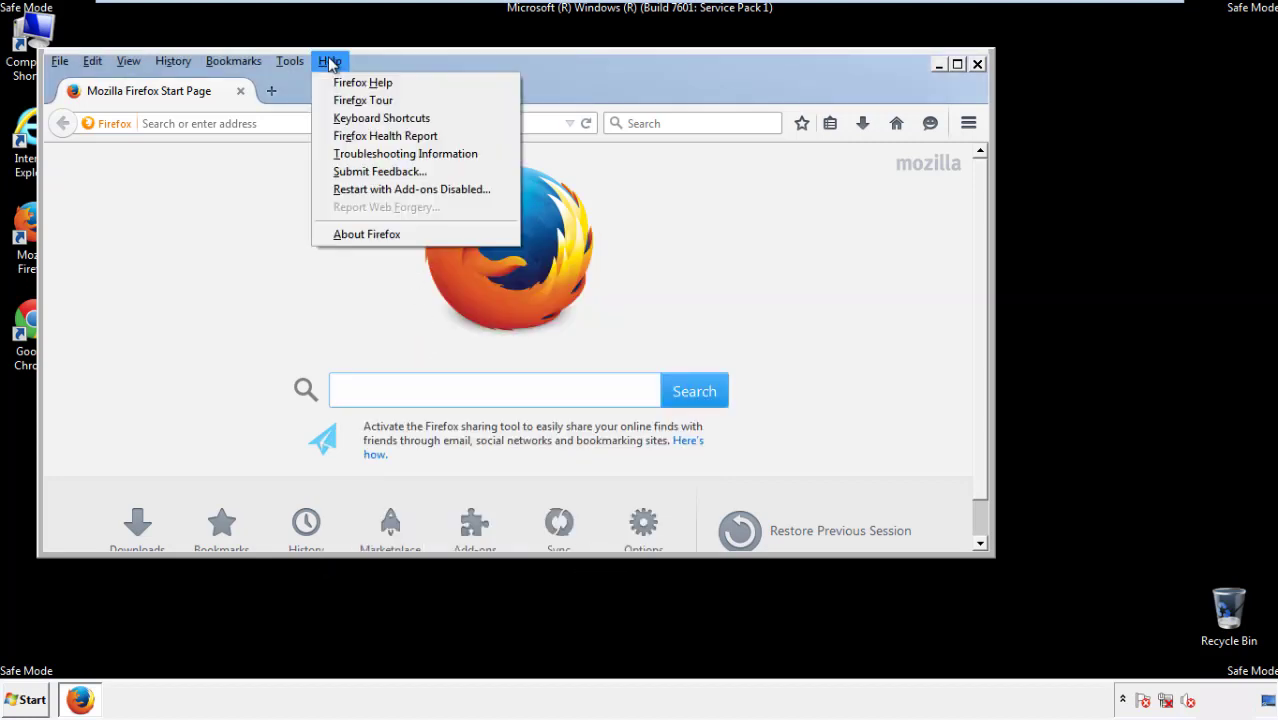
{"action": "left_click", "coordinate": [370, 153]}
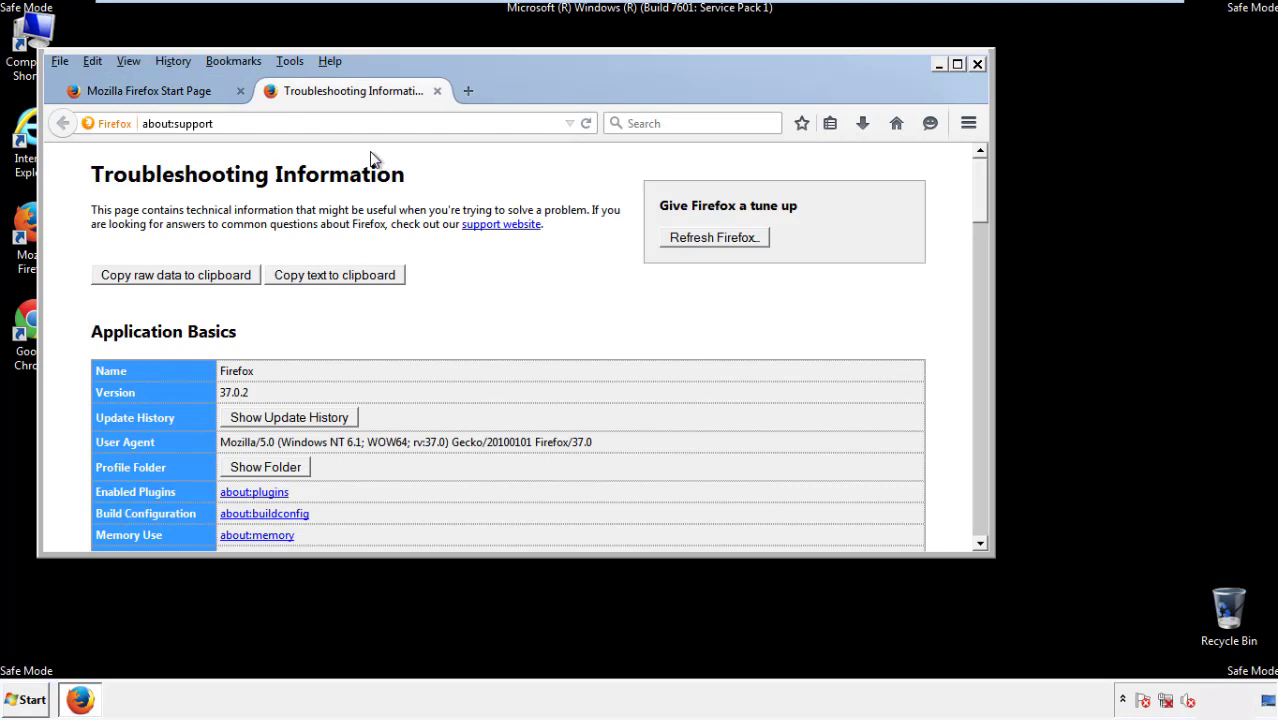
{"action": "left_click", "coordinate": [741, 243]}
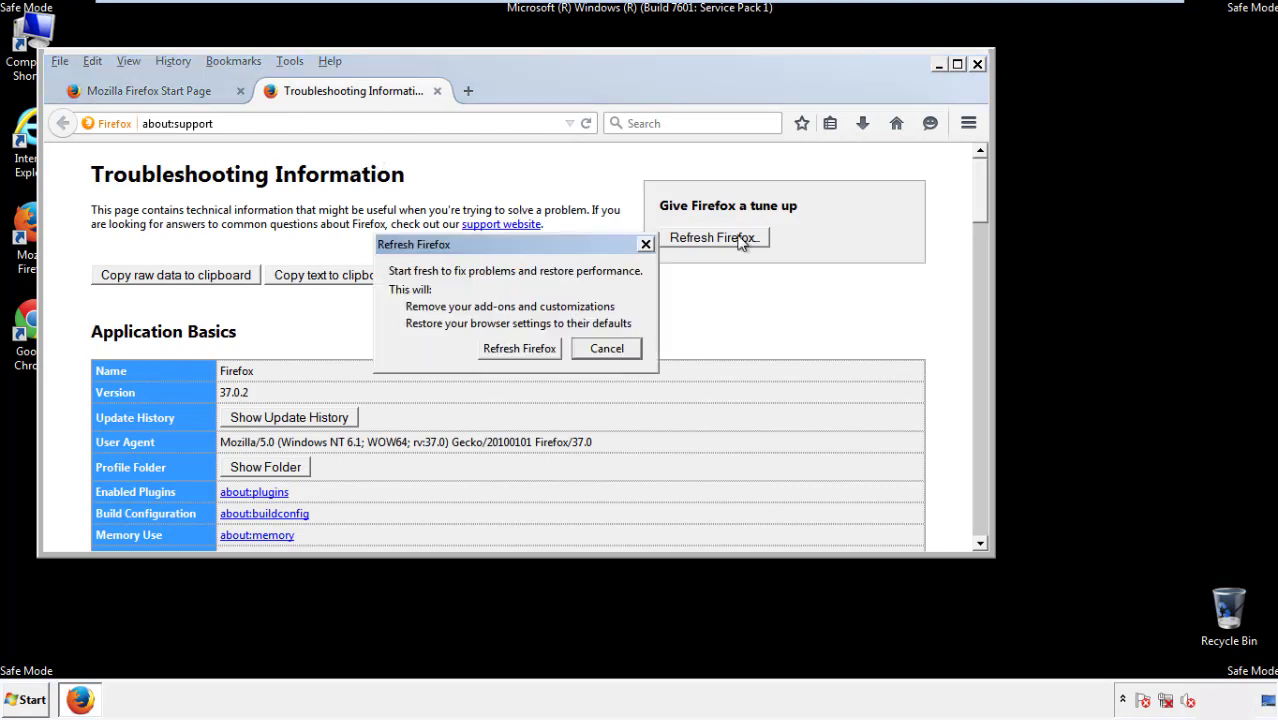
{"action": "left_click", "coordinate": [519, 348]}
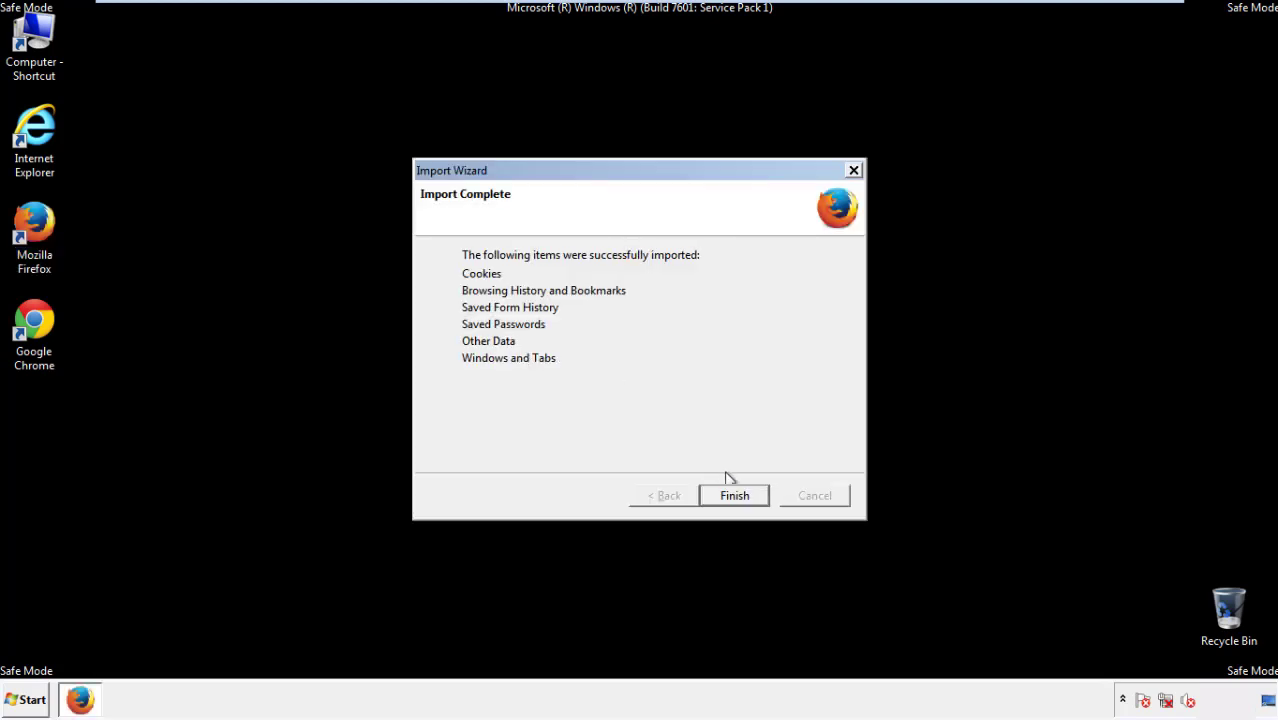
Finish the import wizard, decline the default-browser prompt, and close Firefox.
{"action": "left_click", "coordinate": [735, 497]}
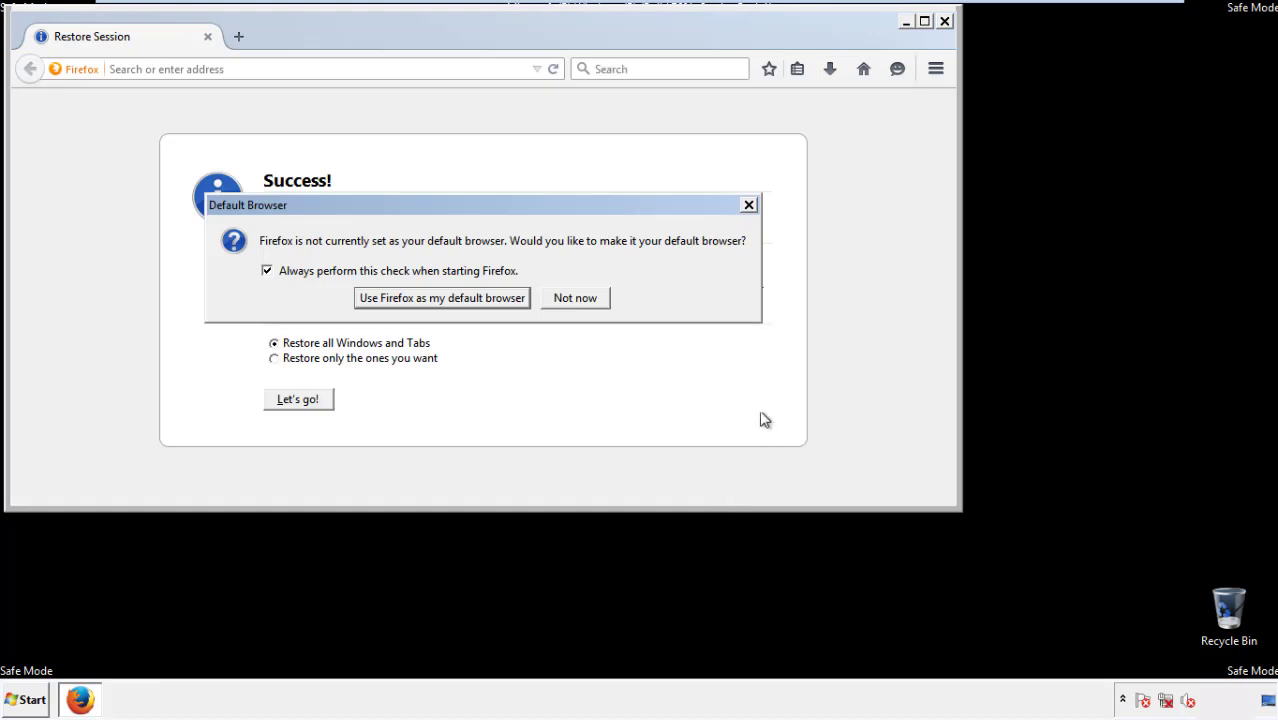
{"action": "left_click", "coordinate": [576, 299]}
{"action": "left_click", "coordinate": [944, 21]}
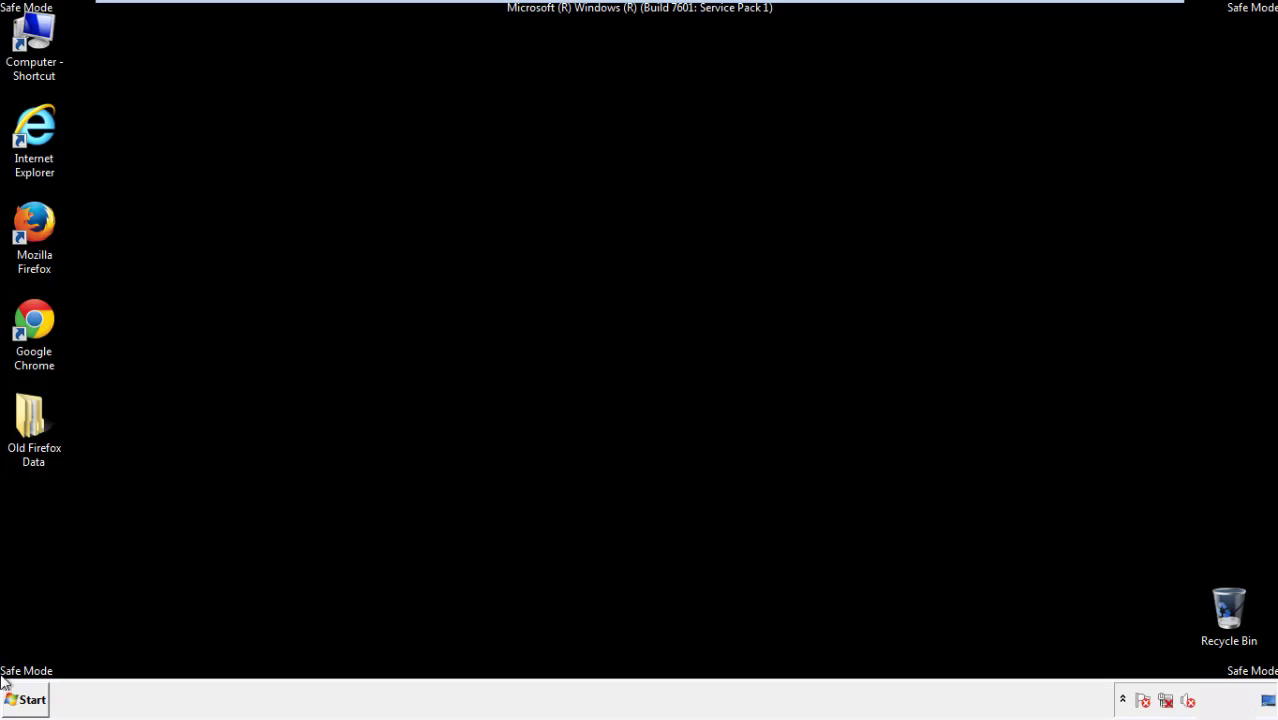
{"action": "left_click", "coordinate": [30, 318]}
Launch Chrome, dismiss its default-browser prompt, and show the History page via Settings.
{"action": "double_click", "coordinate": [30, 318]}
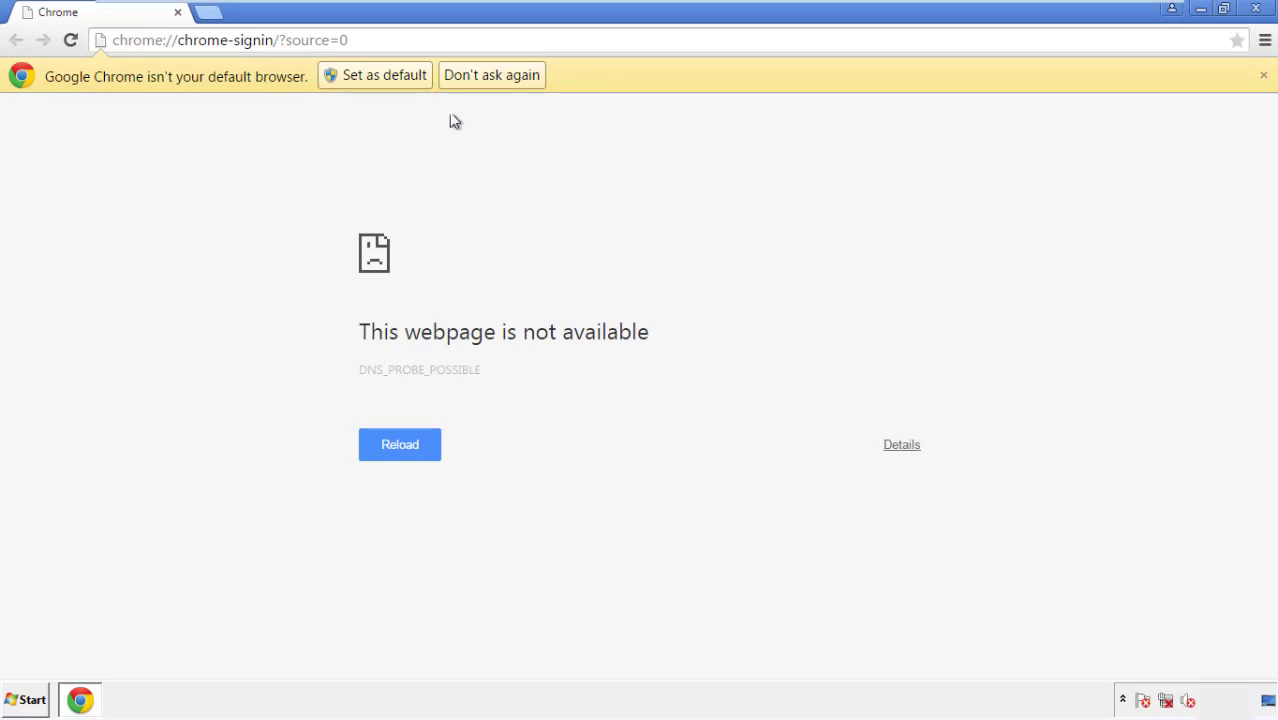
{"action": "left_click", "coordinate": [514, 81]}
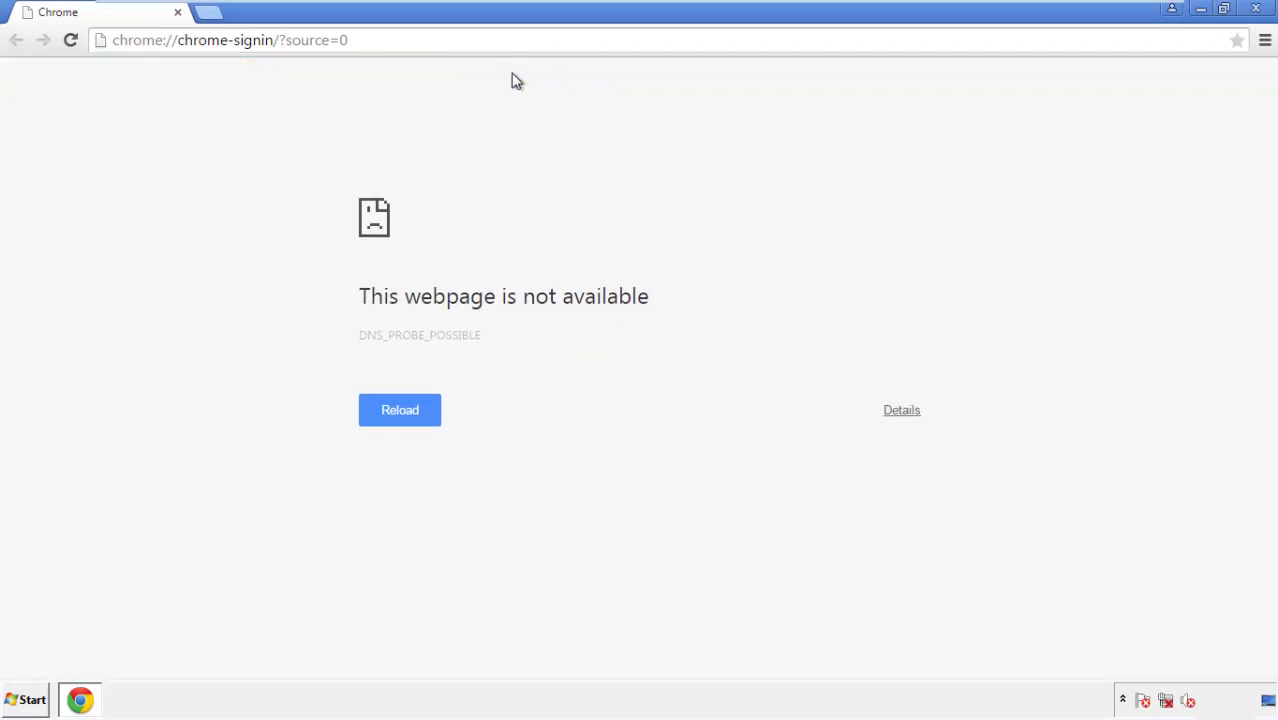
{"action": "left_click", "coordinate": [1265, 42]}
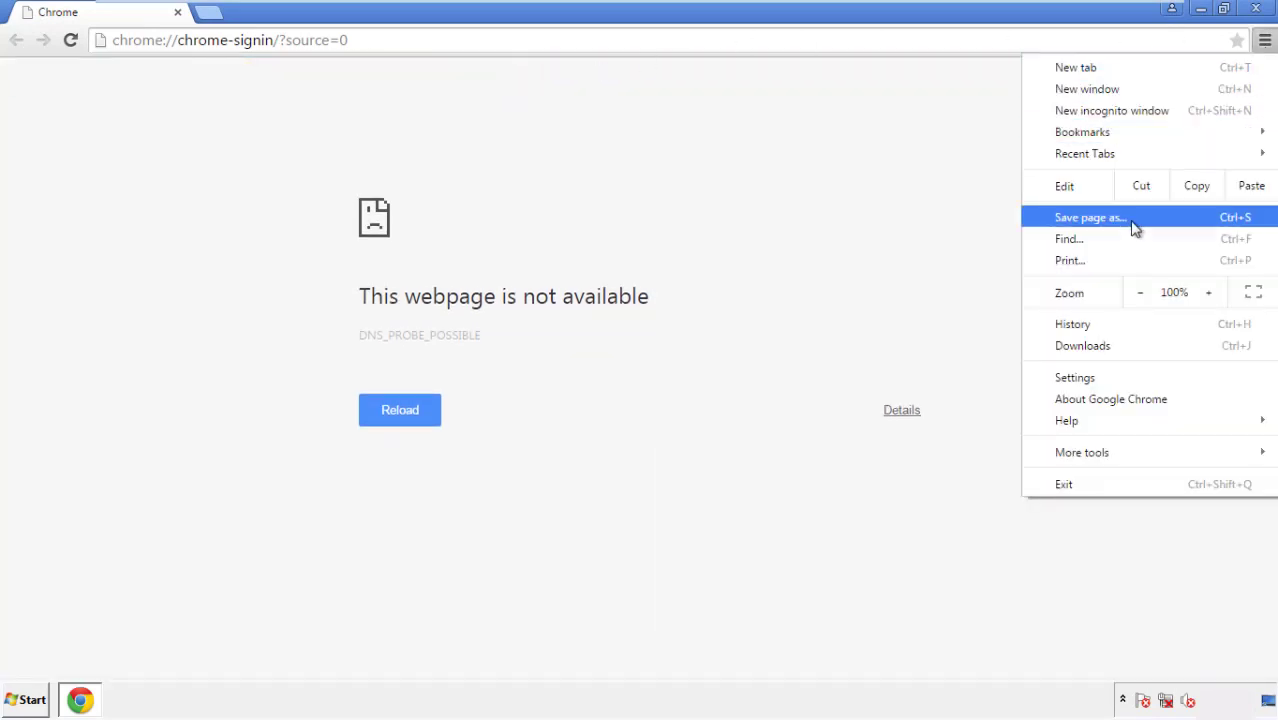
{"action": "left_click", "coordinate": [1080, 378]}
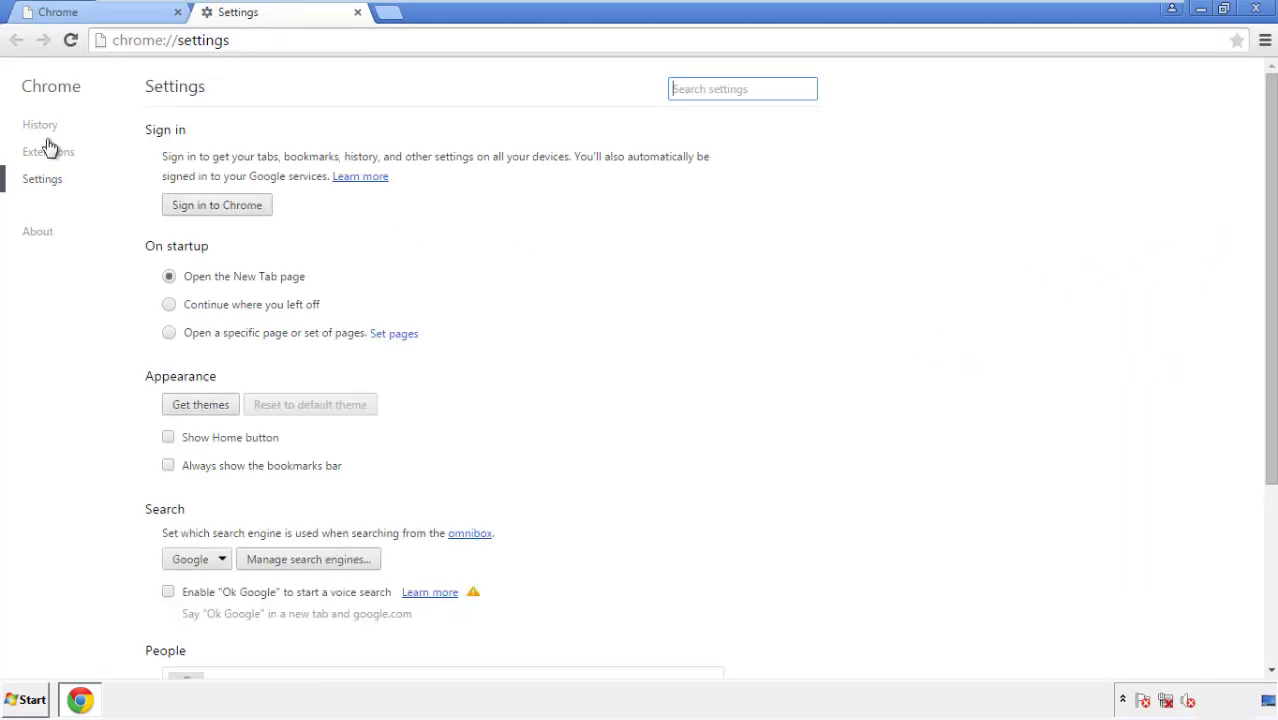
{"action": "left_click", "coordinate": [46, 128]}
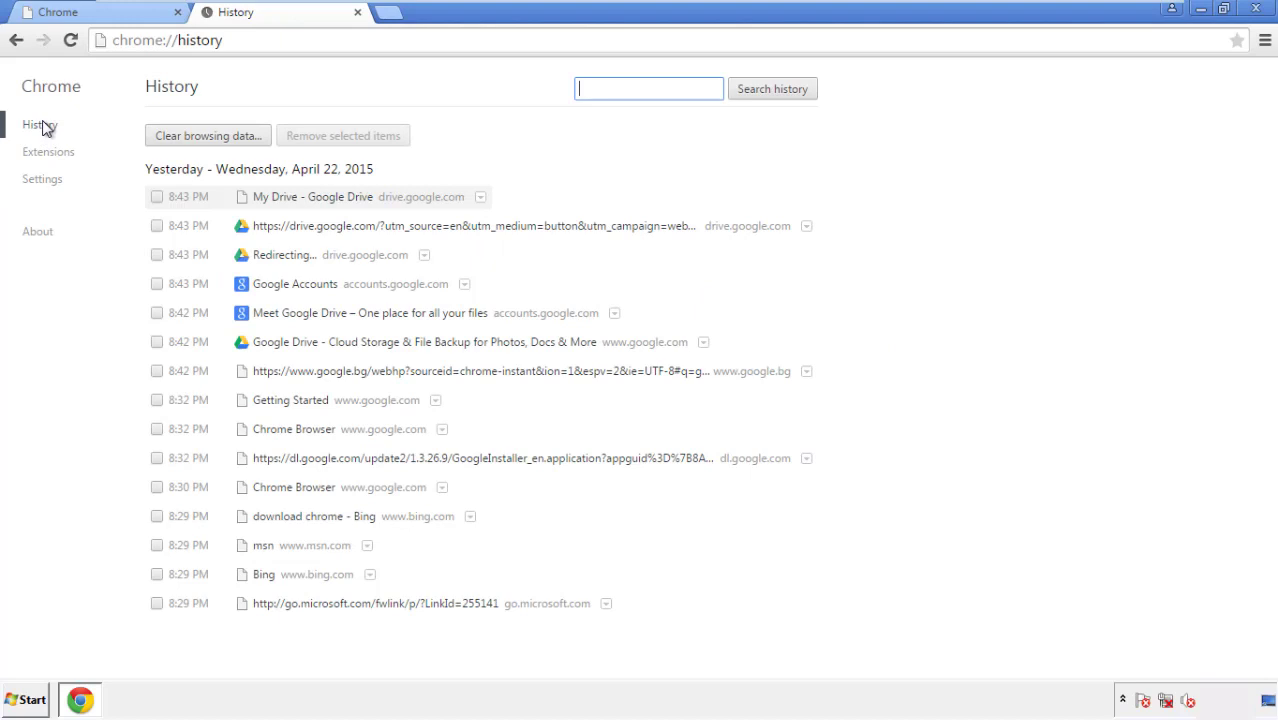
Clear Chrome browsing data from the beginning of time, including autofill form data.
{"action": "left_click", "coordinate": [190, 139]}
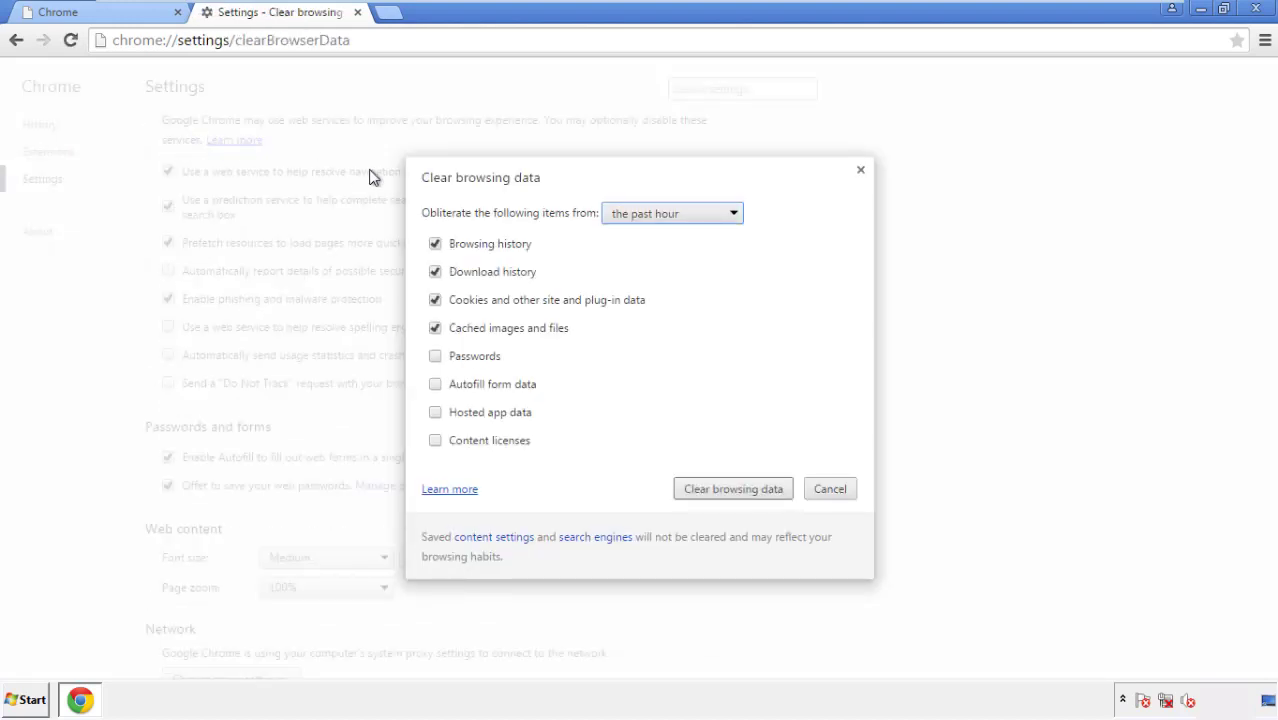
{"action": "left_click", "coordinate": [643, 216]}
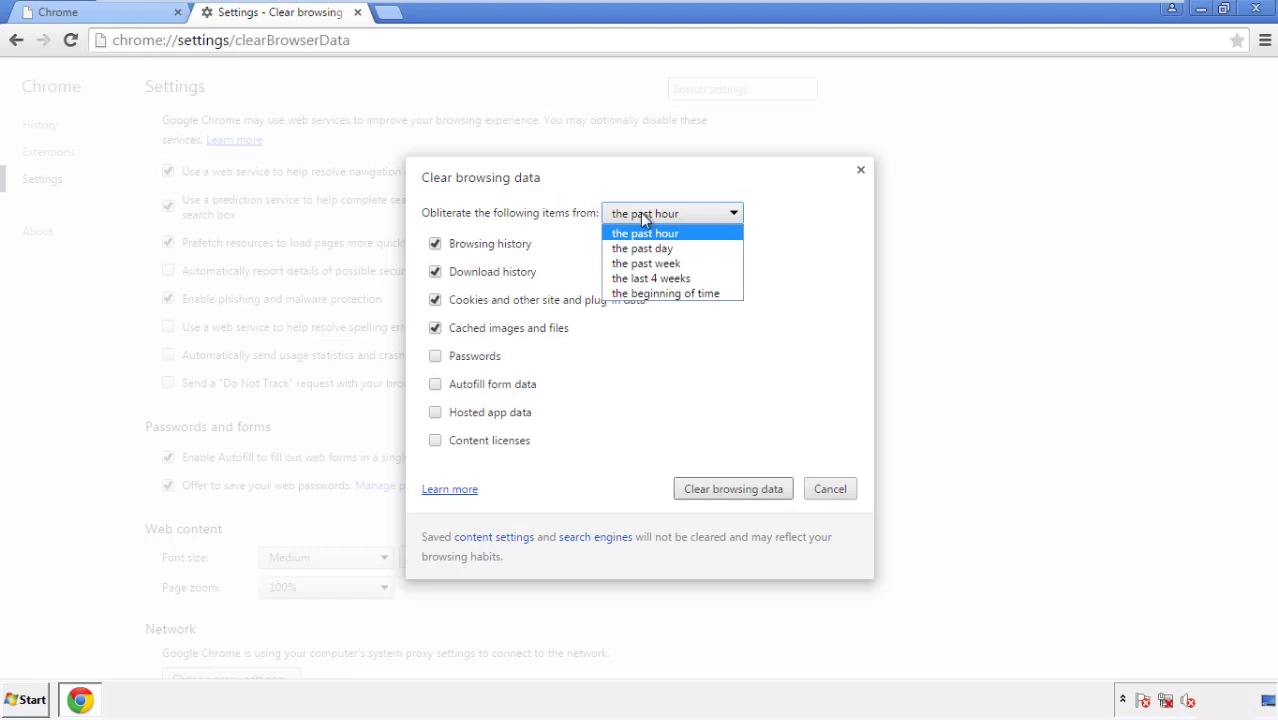
{"action": "left_click", "coordinate": [640, 294]}
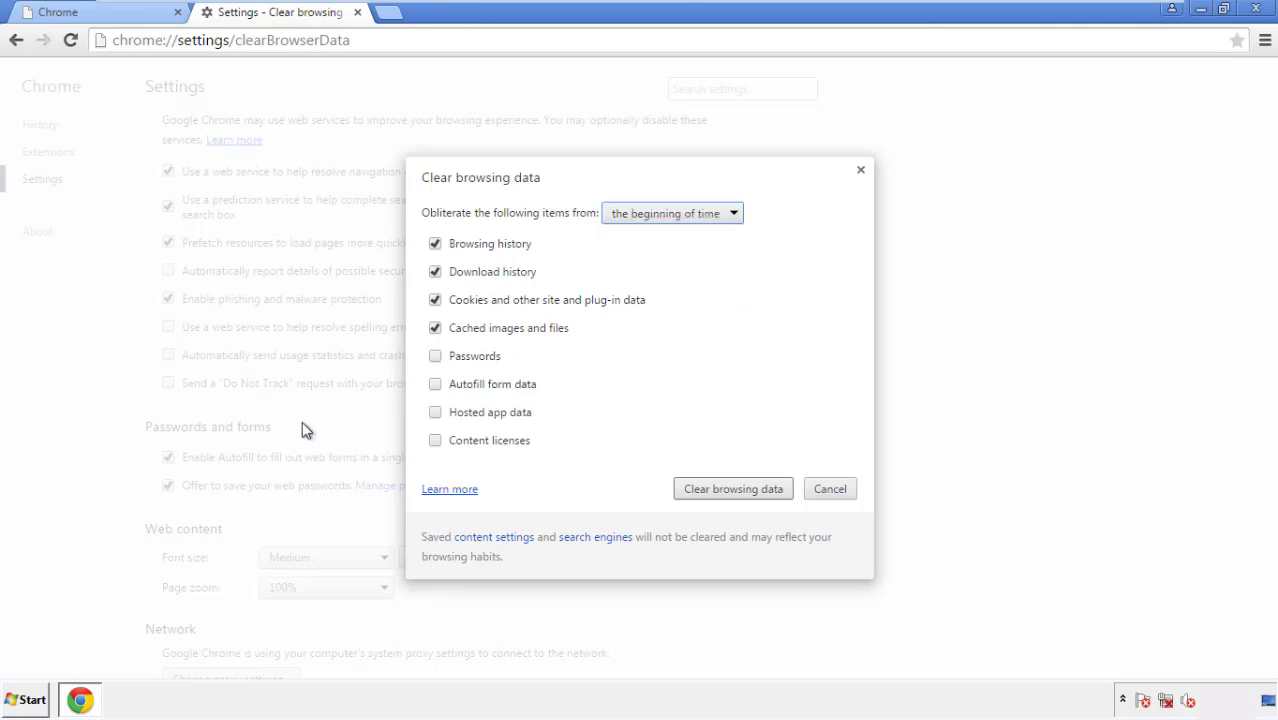
{"action": "left_click", "coordinate": [436, 386]}
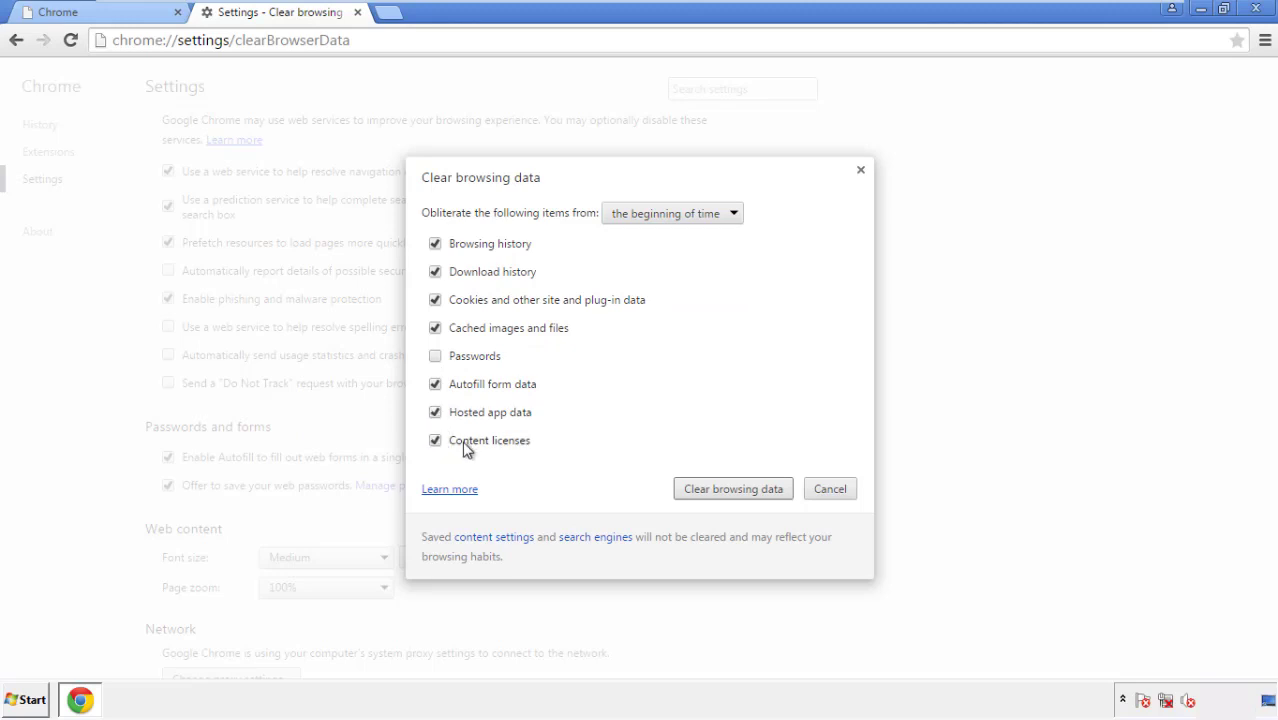
{"action": "left_click", "coordinate": [716, 493]}
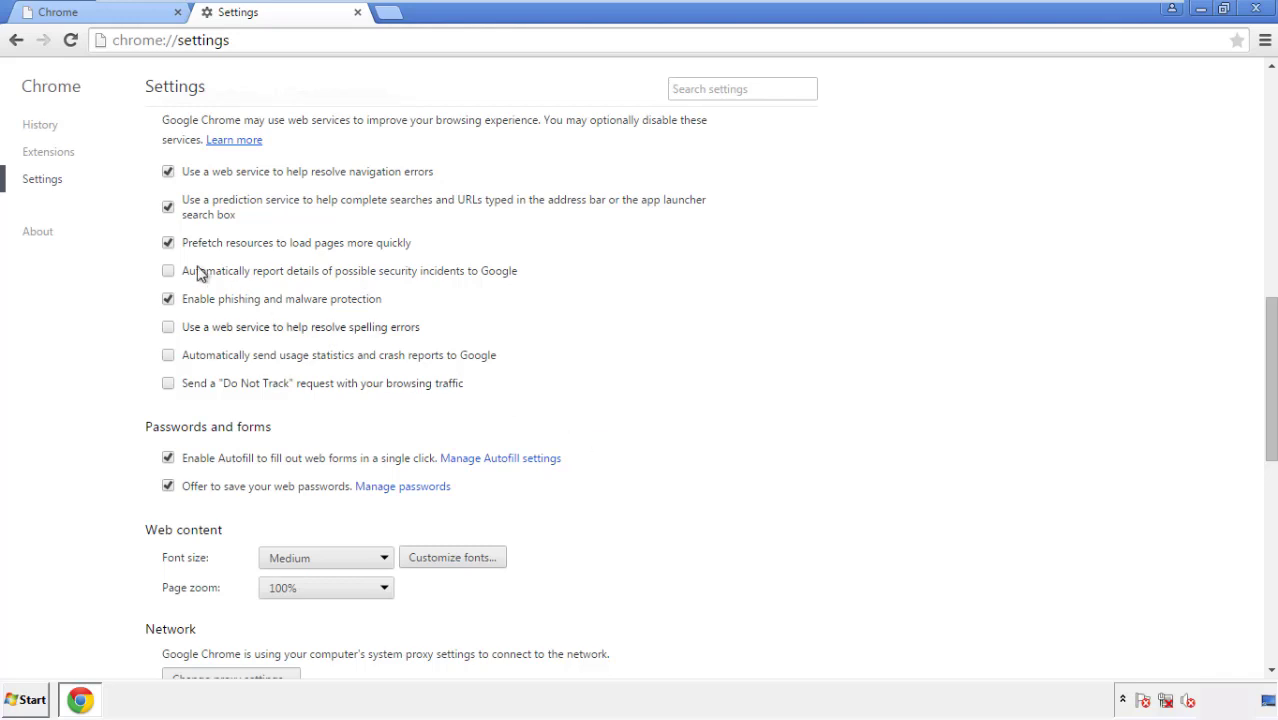
Reset Chrome's settings to their original defaults and close the browser.
{"action": "left_click_drag", "start_coordinate": [1270, 318], "coordinate": [1267, 537]}
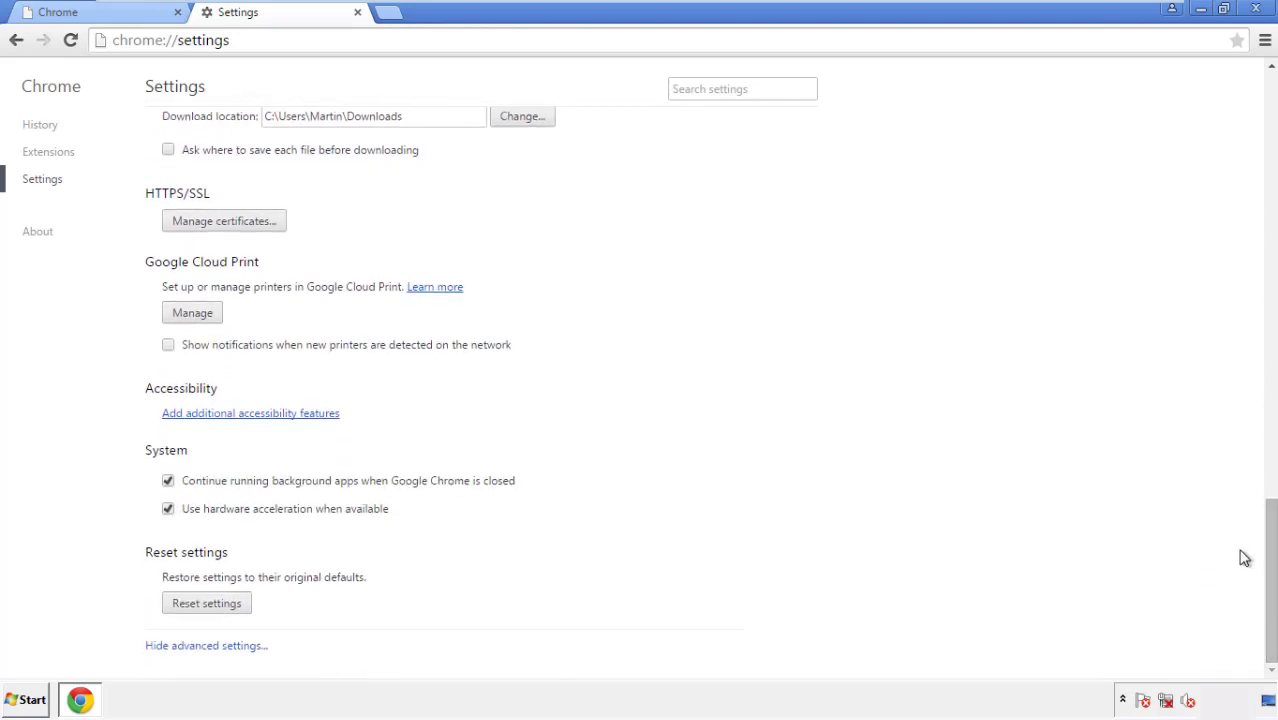
{"action": "left_click", "coordinate": [240, 607]}
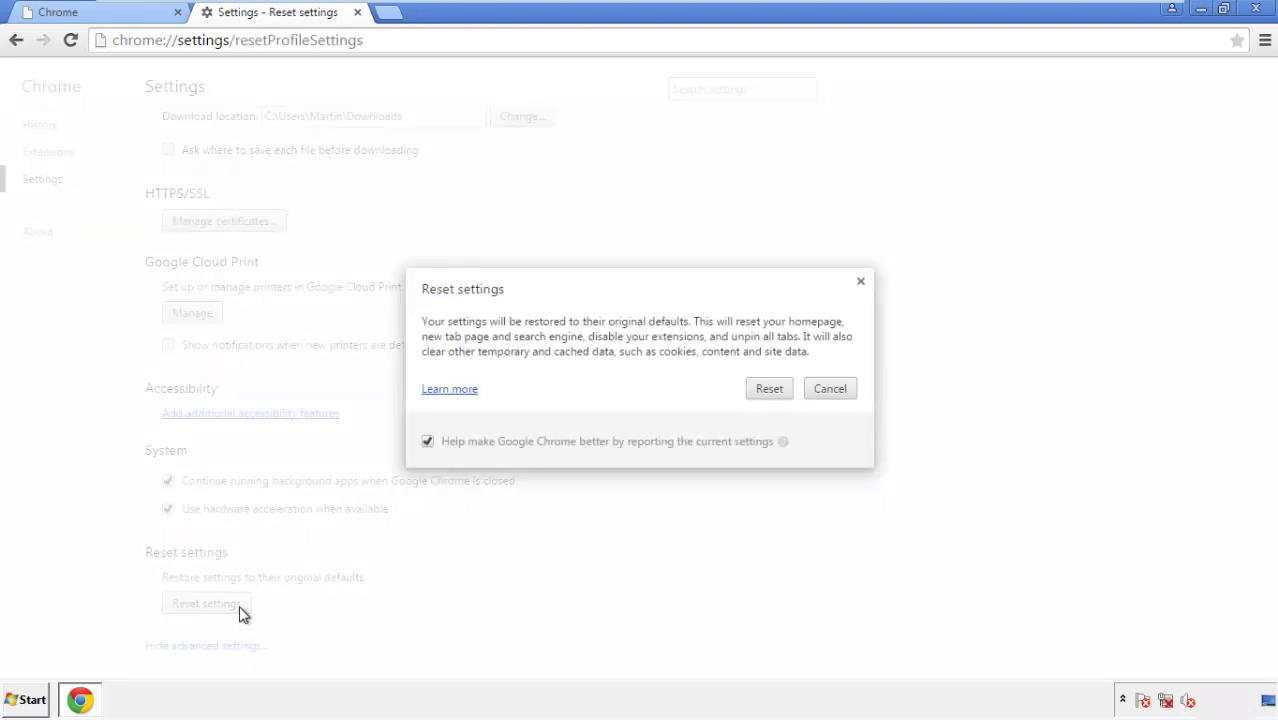
{"action": "left_click", "coordinate": [770, 390]}
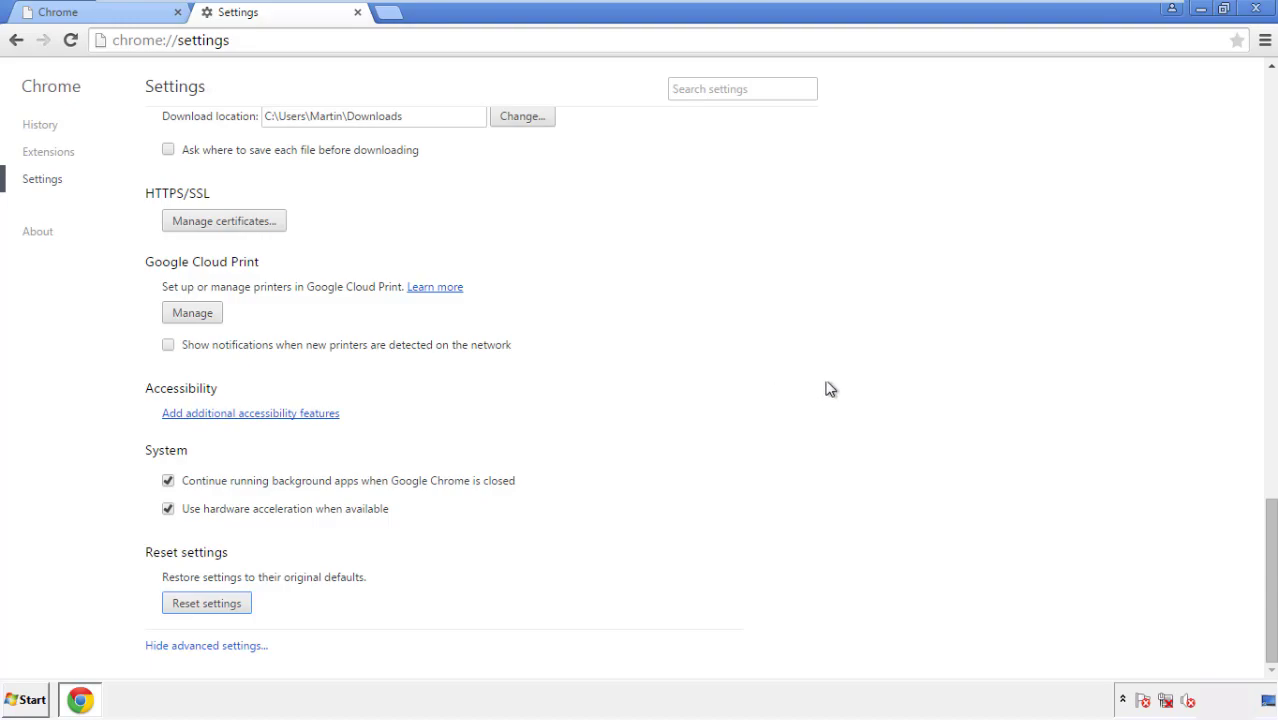
{"action": "left_click", "coordinate": [1252, 8]}
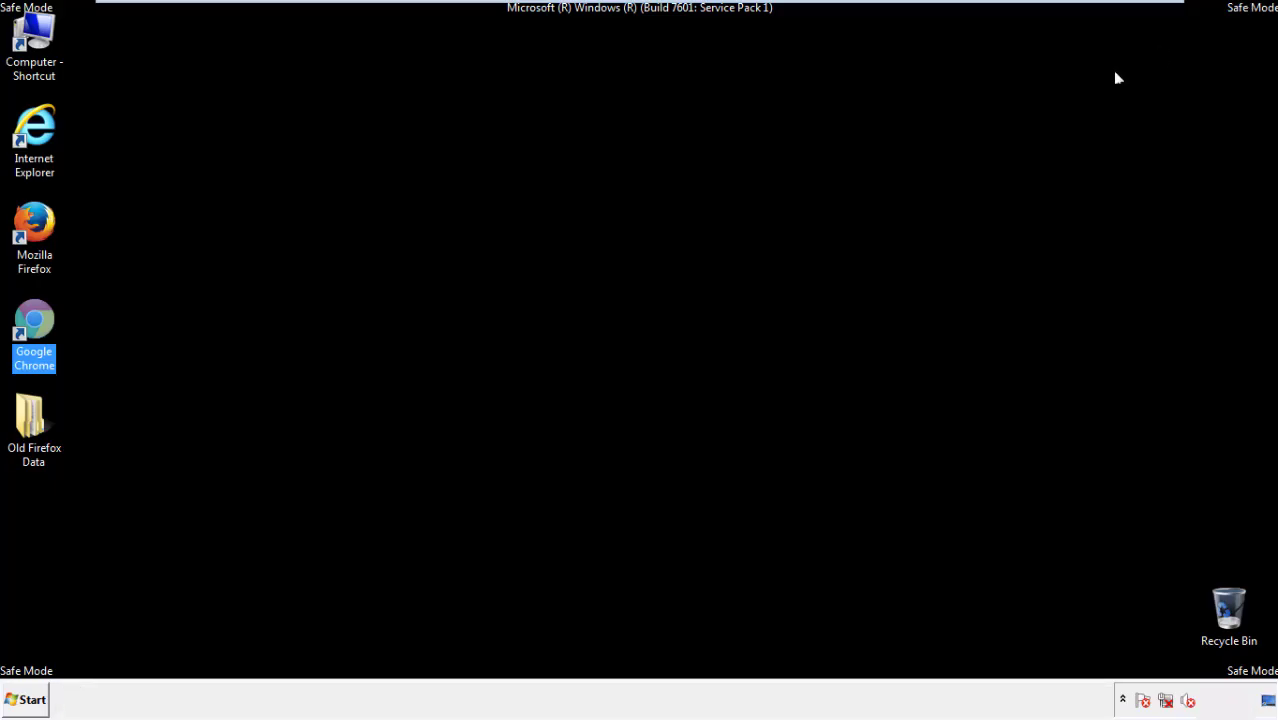
Deselect the Chrome shortcut and launch Mozilla Firefox from the desktop.
{"action": "left_click", "coordinate": [690, 323]}
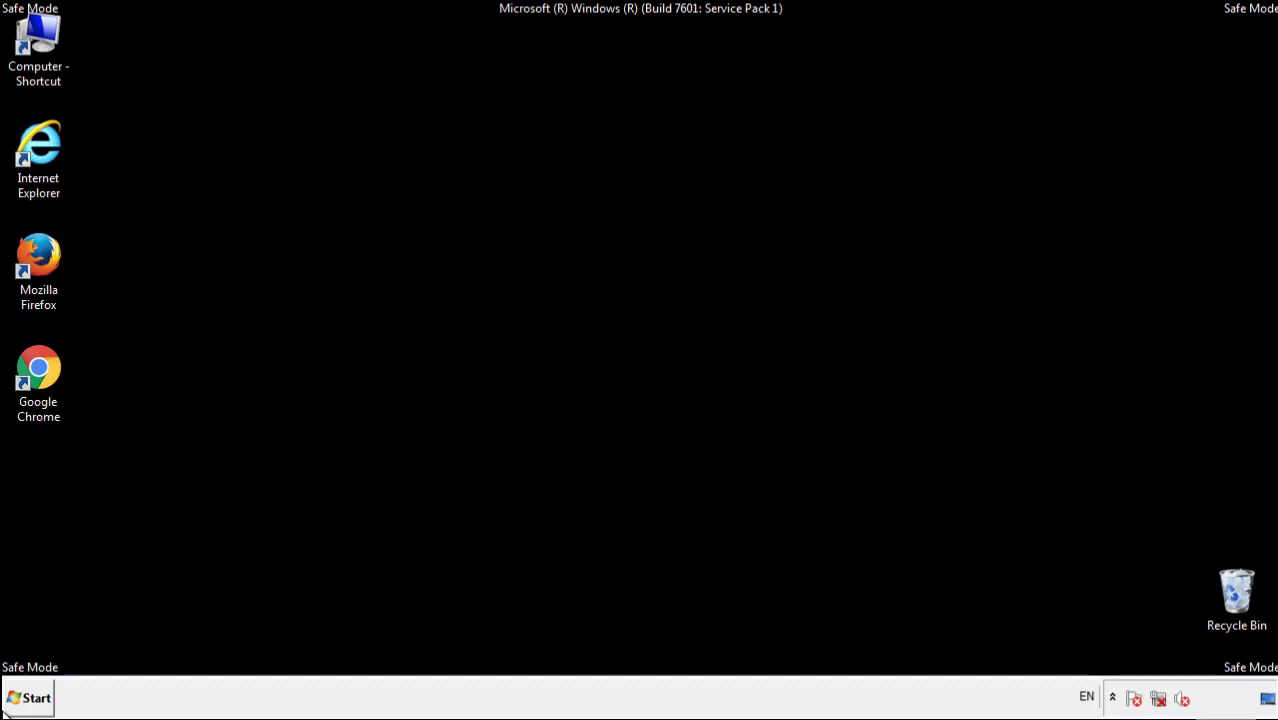
{"action": "double_click", "coordinate": [49, 248]}
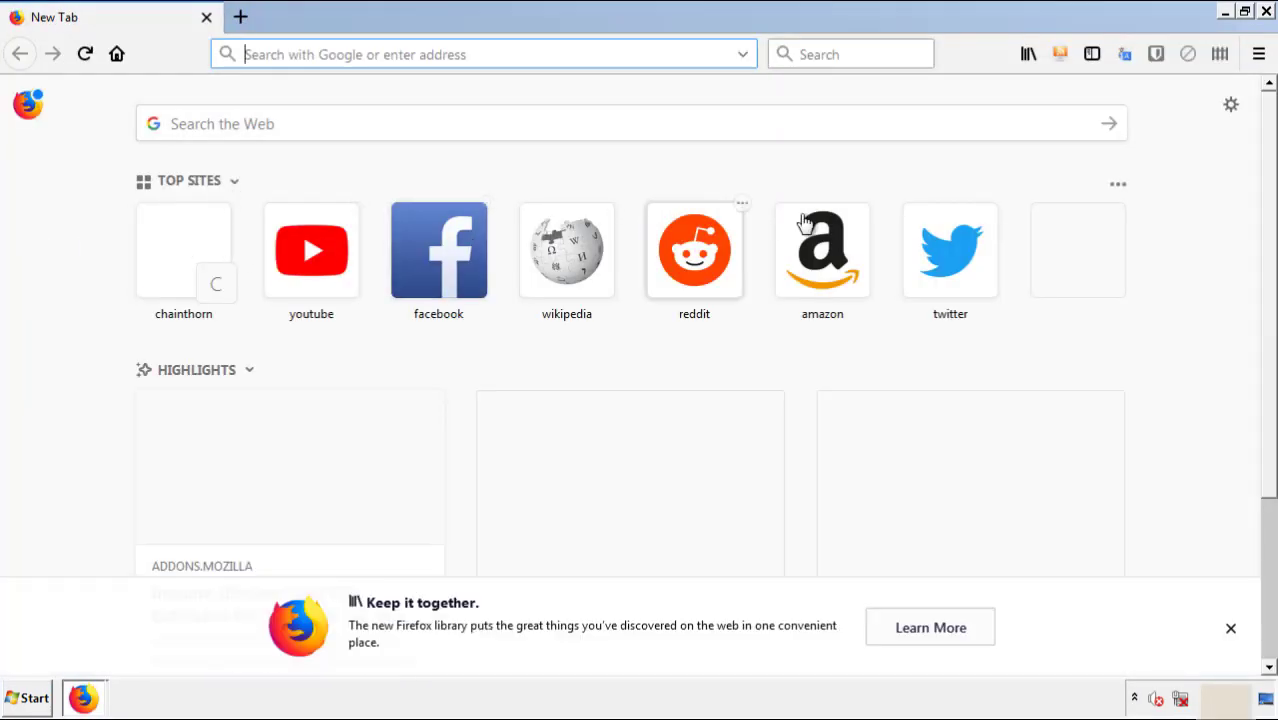
Remove the Search Mine add-on in Firefox, close Firefox, and launch Google Chrome.
{"action": "left_click", "coordinate": [1259, 56]}
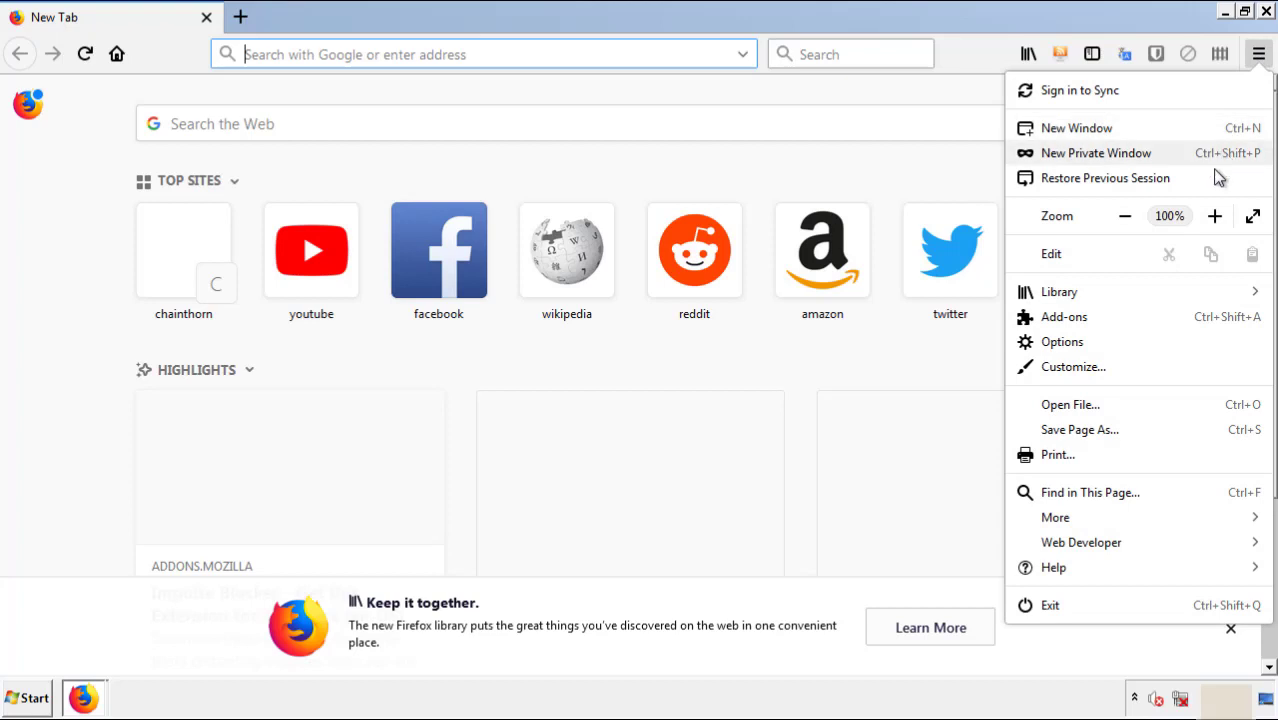
{"action": "left_click", "coordinate": [1180, 334]}
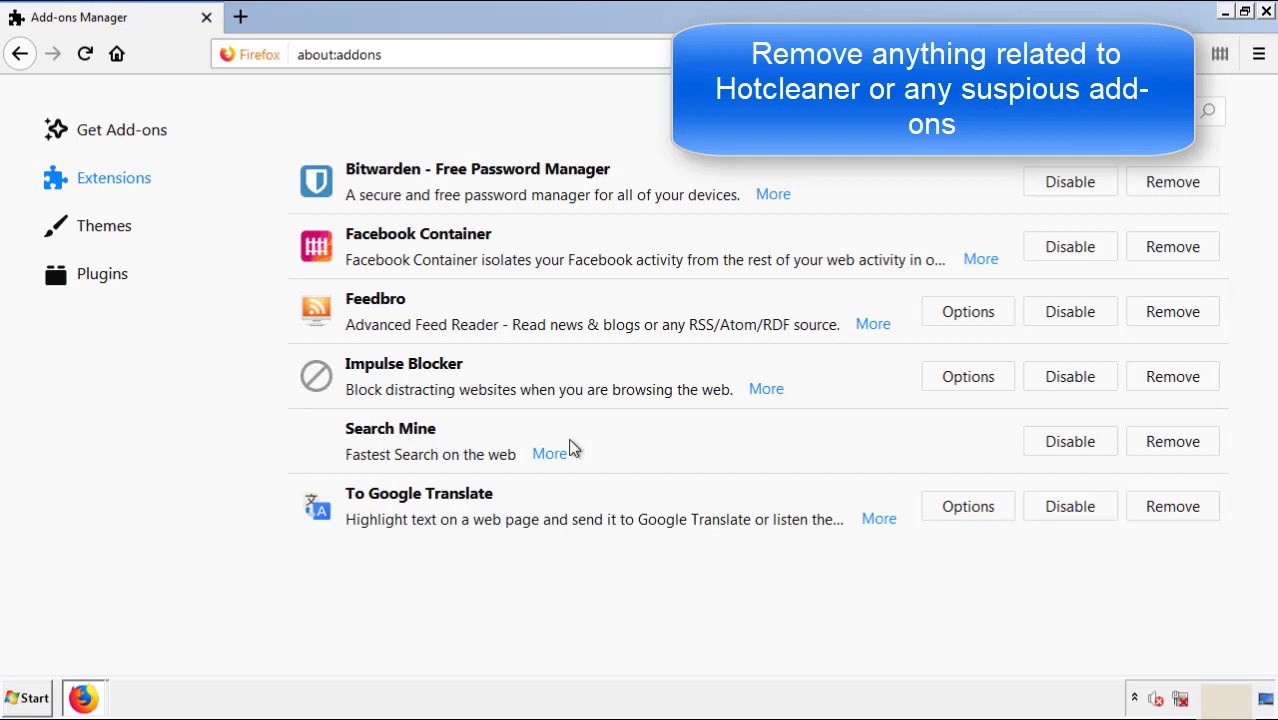
{"action": "left_click", "coordinate": [1168, 448]}
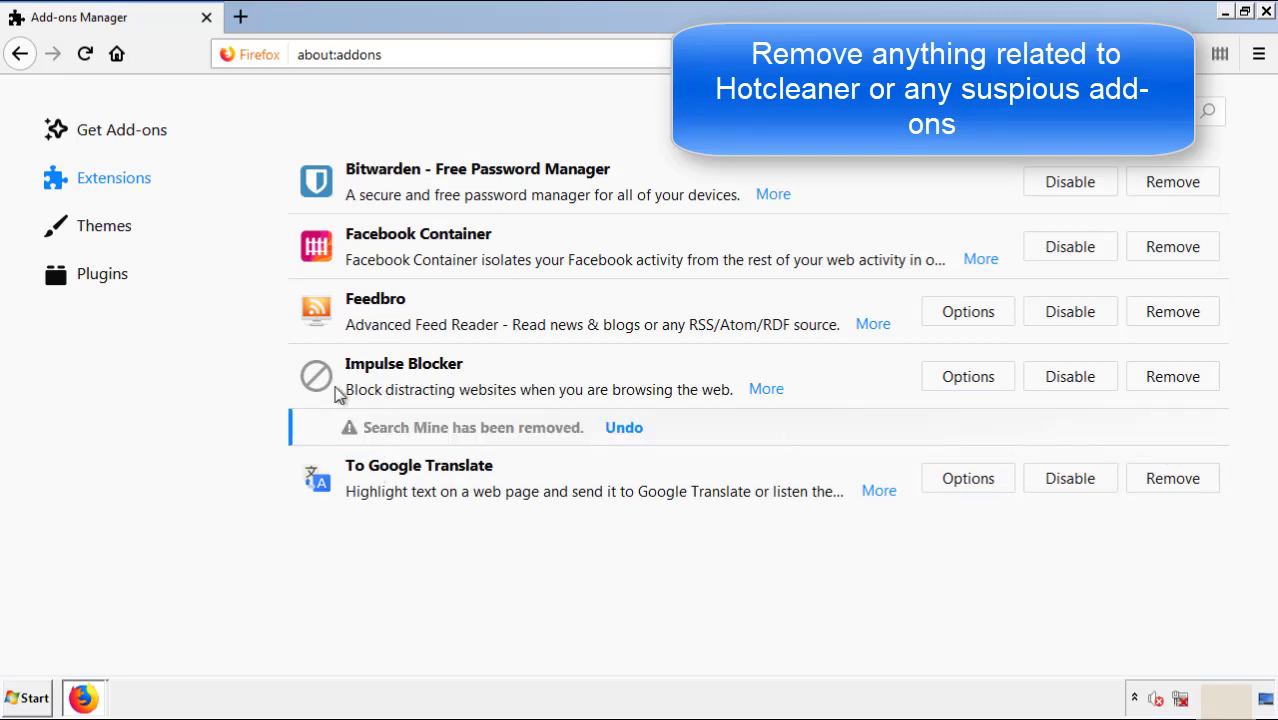
{"action": "left_click", "coordinate": [1267, 13]}
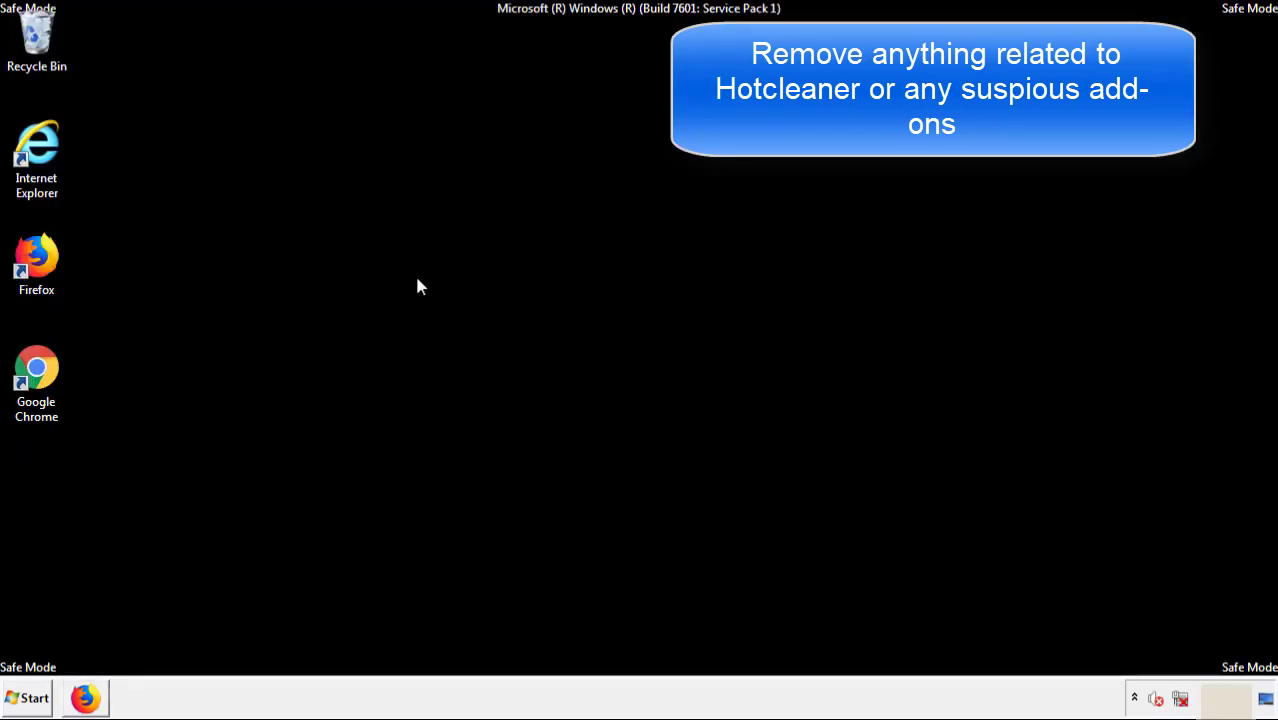
{"action": "double_click", "coordinate": [35, 390]}
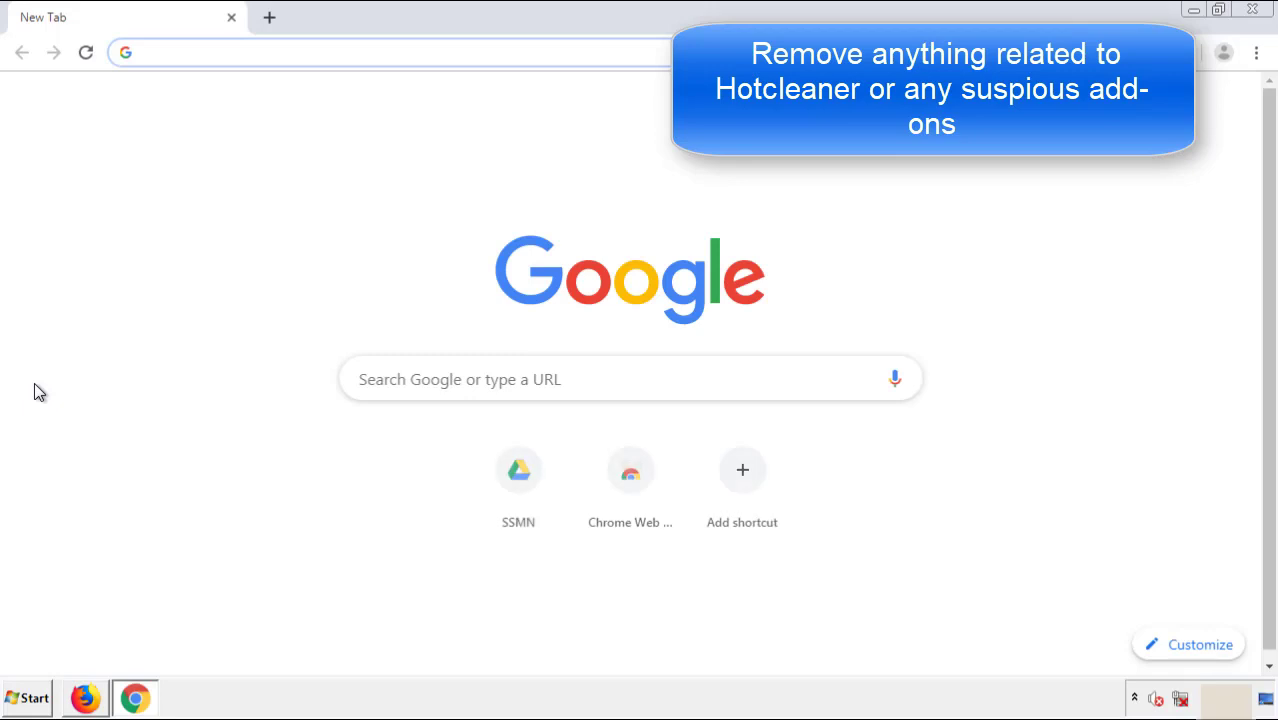
Open Chrome's Extensions page from More tools to find Search Mine.
{"action": "left_click", "coordinate": [1256, 52]}
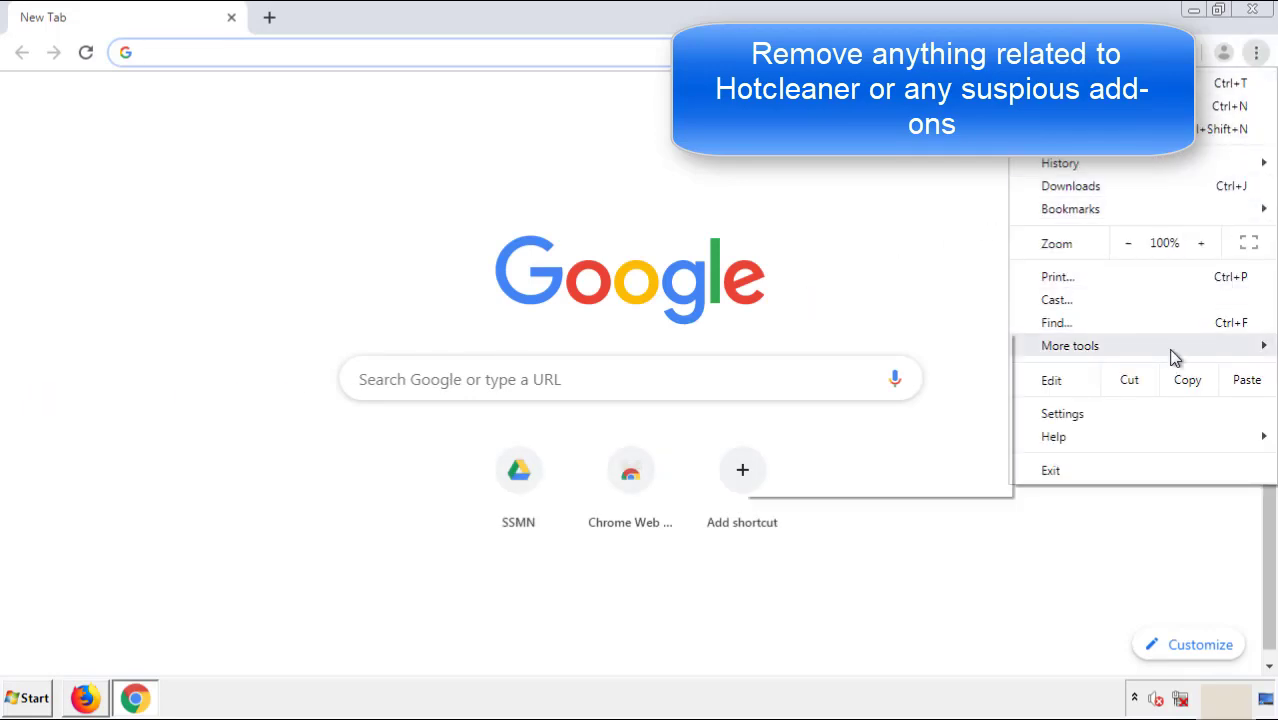
{"action": "mouse_move", "coordinate": [1150, 350]}
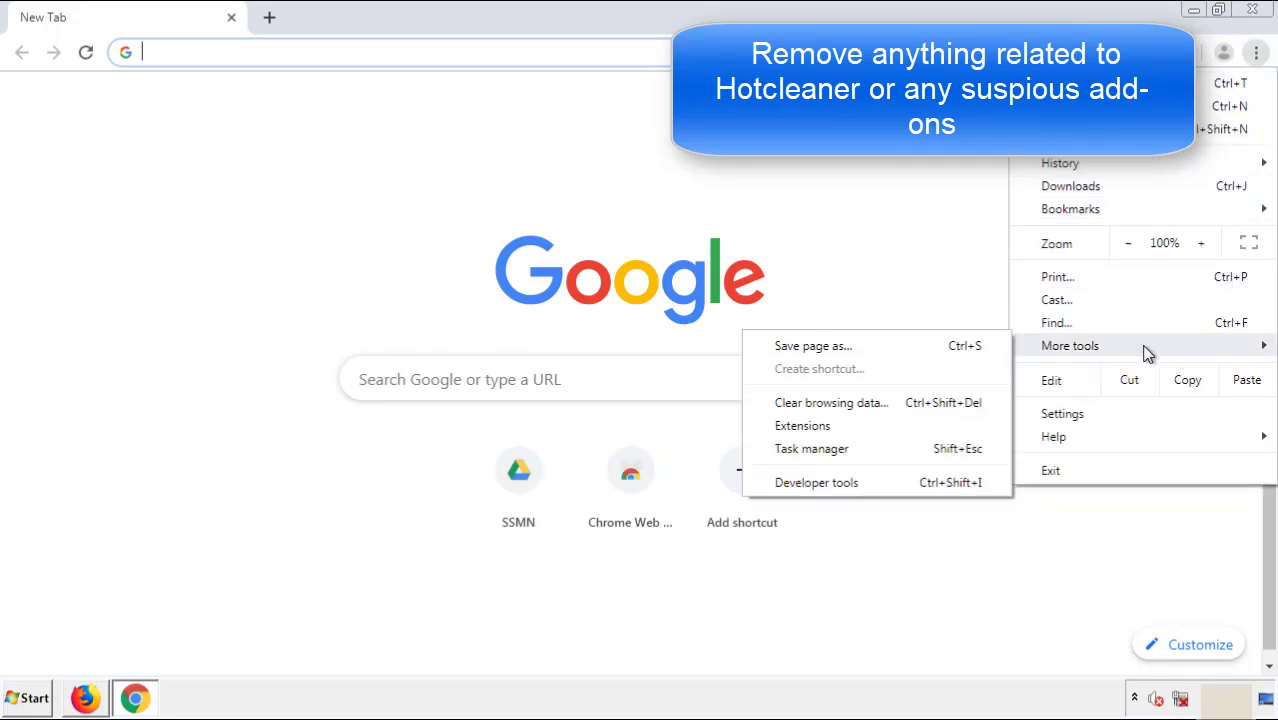
{"action": "left_click", "coordinate": [827, 423]}
{"action": "scroll", "coordinate": [359, 334], "scroll_direction": "down", "scroll_amount": 10}
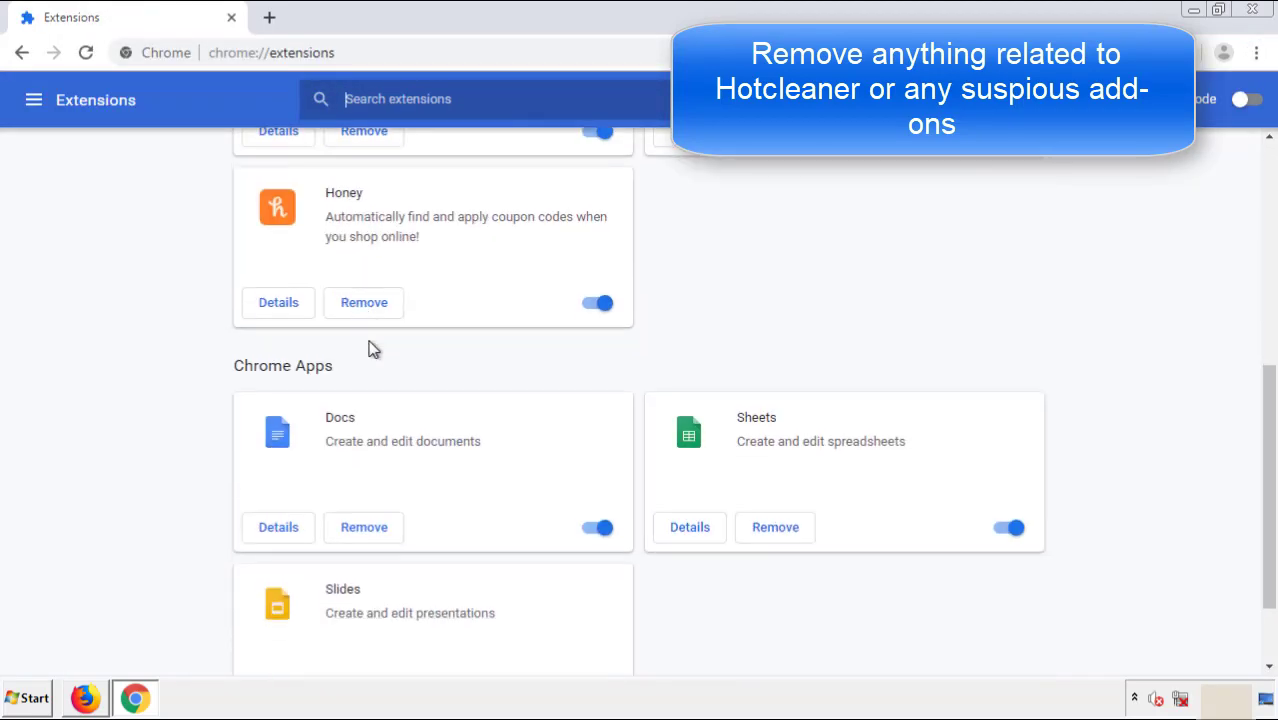
{"action": "scroll", "coordinate": [482, 365], "scroll_direction": "up", "scroll_amount": 10}
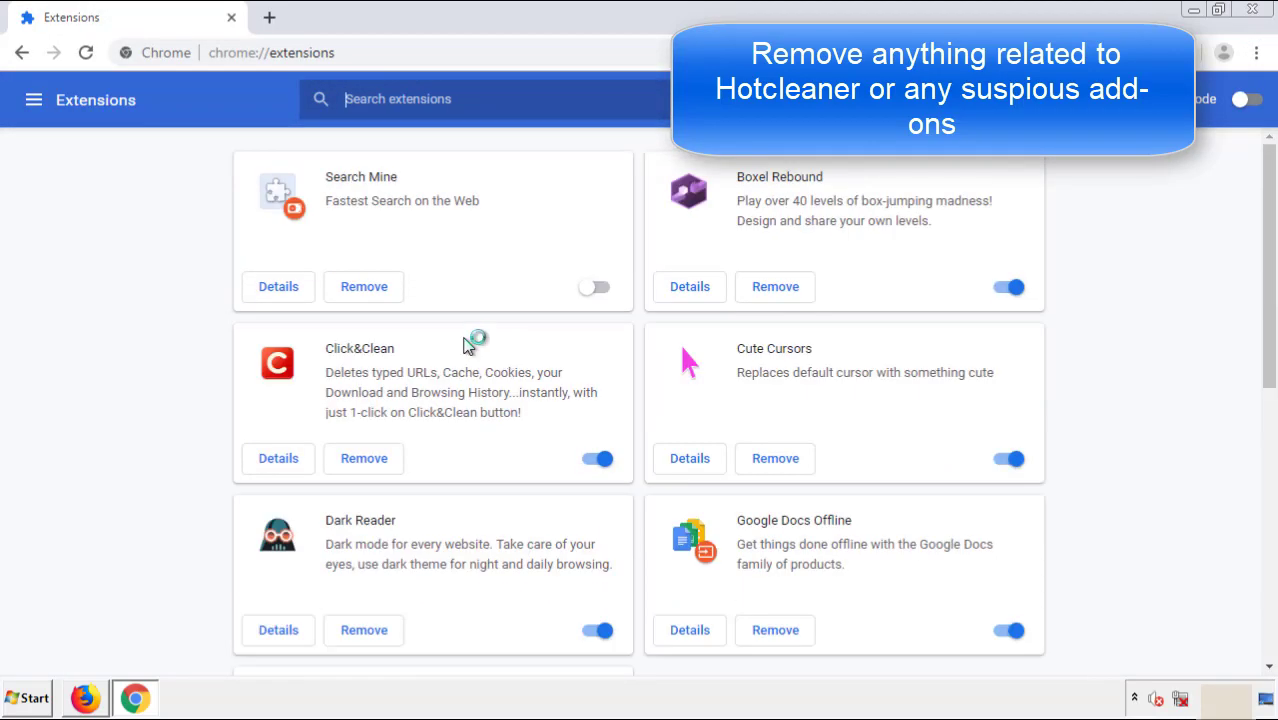
Remove the Search Mine extension, close Chrome, and bring up the Start menu.
{"action": "left_click", "coordinate": [361, 290]}
{"action": "left_click", "coordinate": [716, 166]}
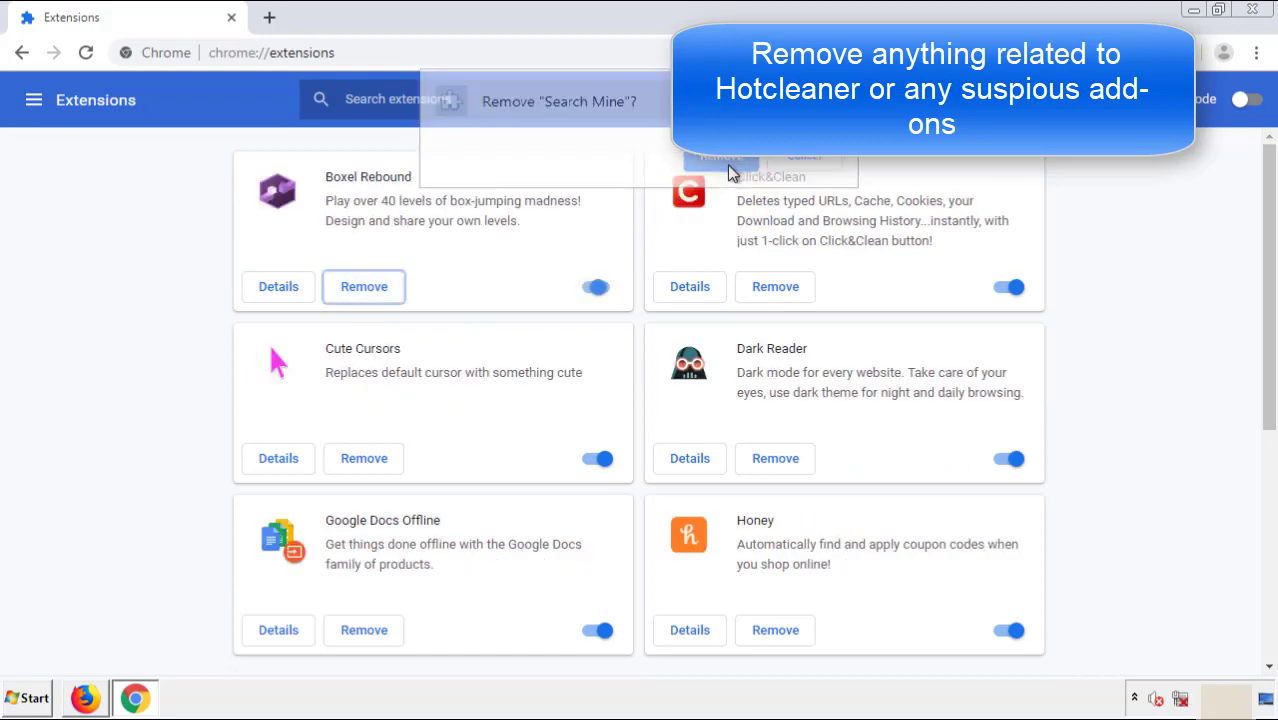
{"action": "left_click", "coordinate": [1264, 16]}
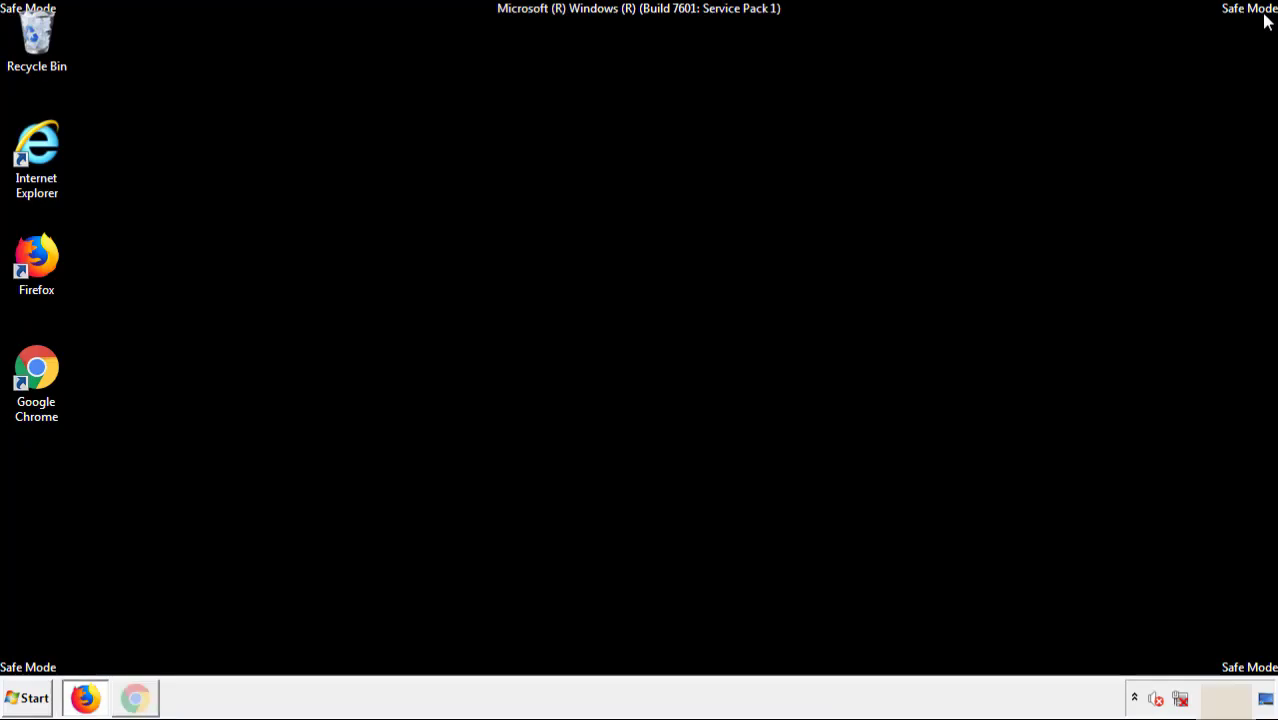
{"action": "left_click", "coordinate": [35, 700]}
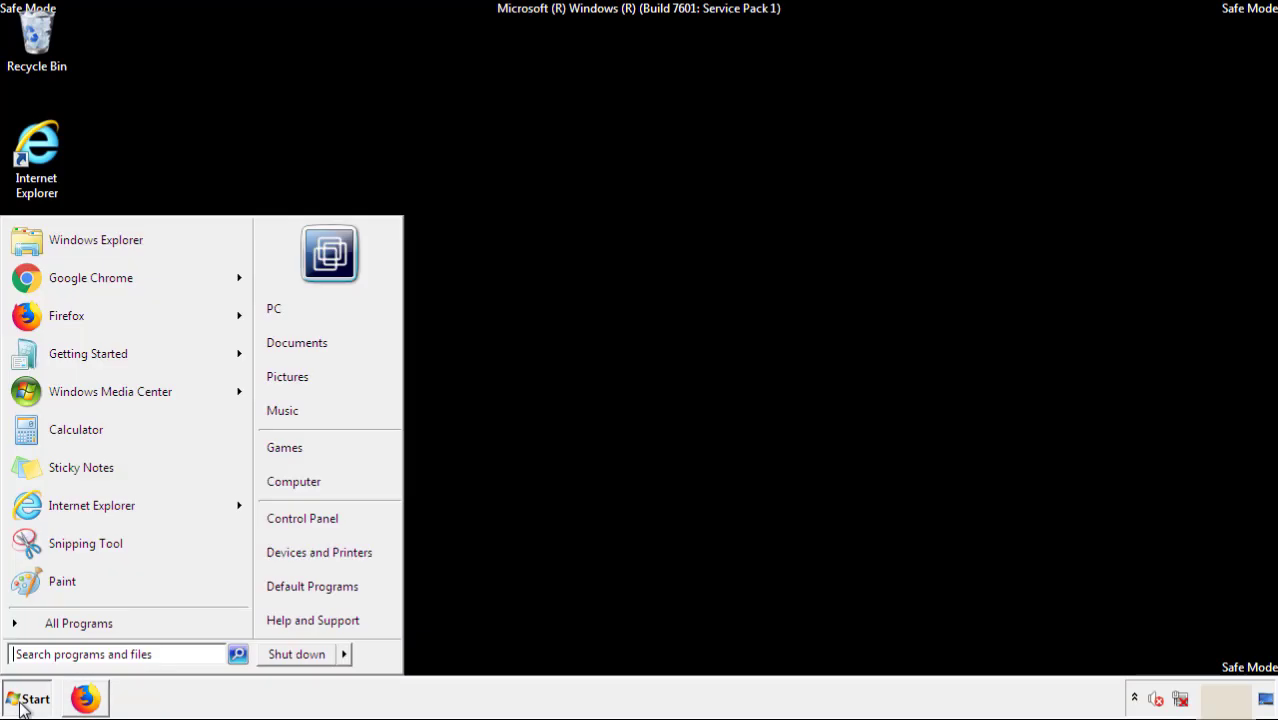